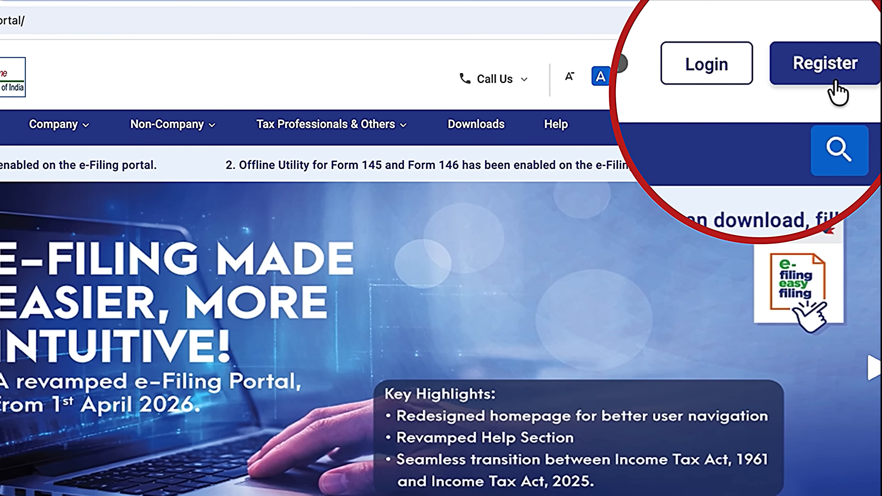
- Open the taxpayer registration form and choose Yes to register as an individual taxpayer
click(833, 85)
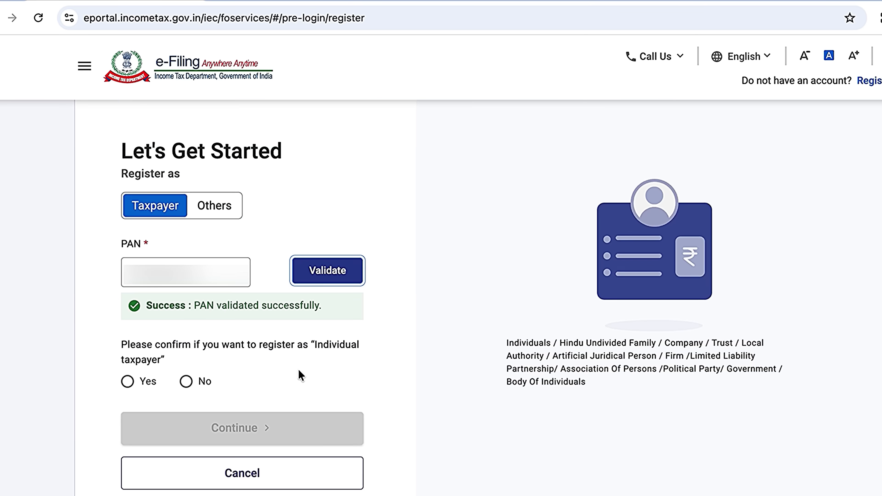
click(127, 381)
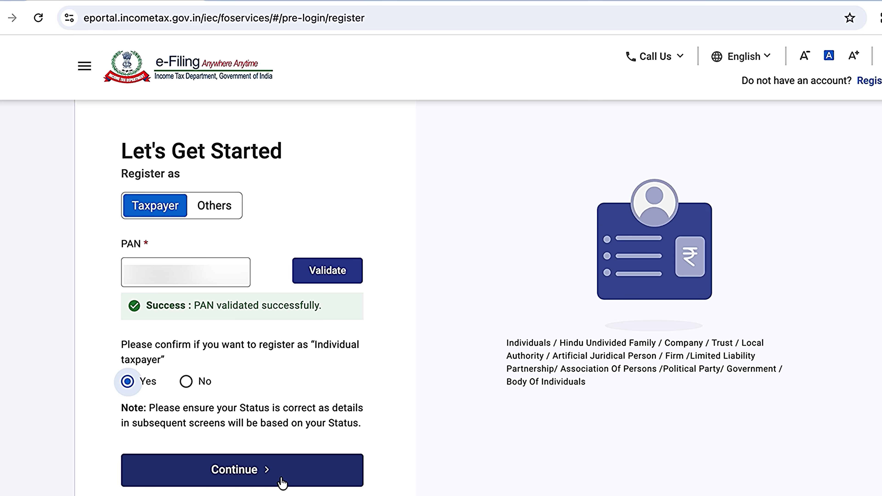
click(212, 65)
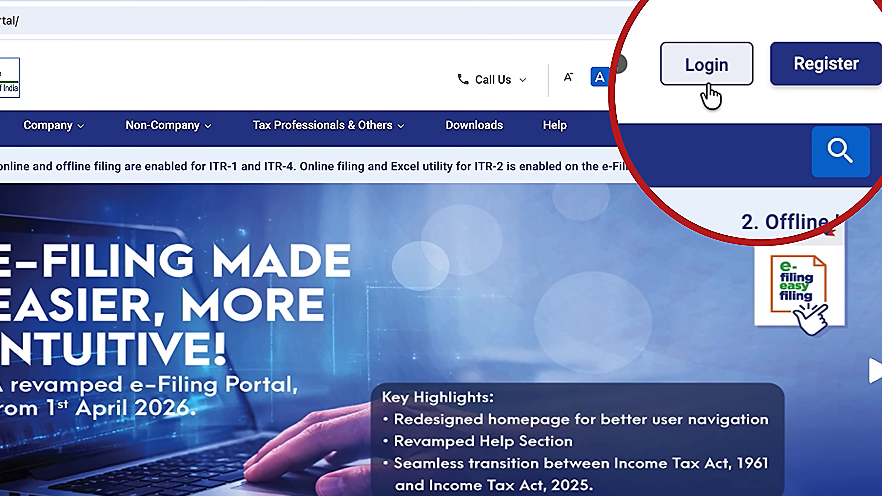
- Open the portal's login form, enter the taxpayer's user ID and continue to the password page
click(709, 87)
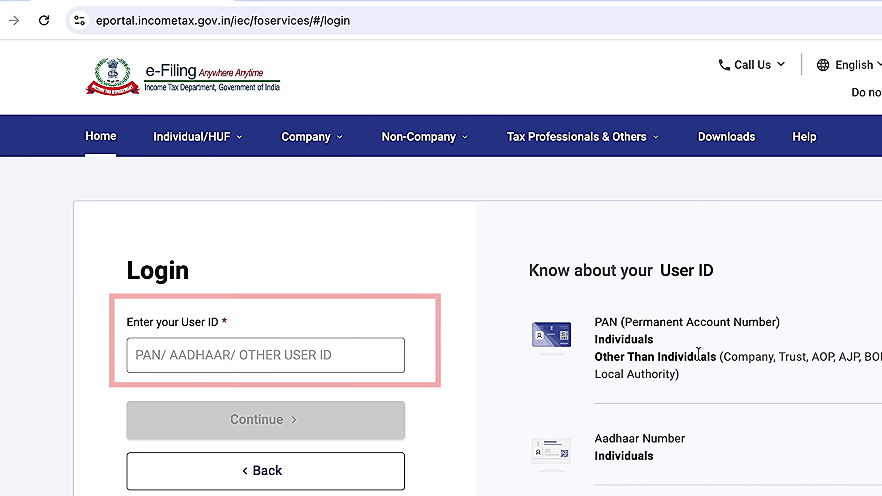
click(266, 355)
text(A)
text(•••••)
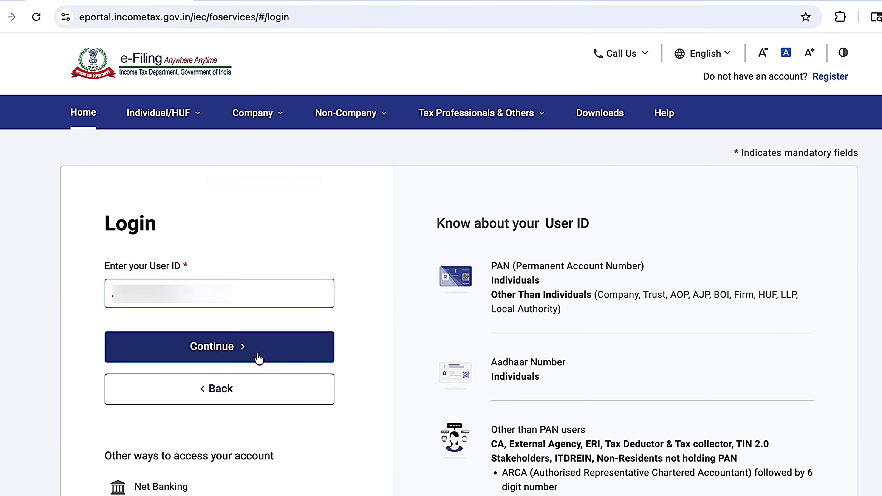
click(259, 357)
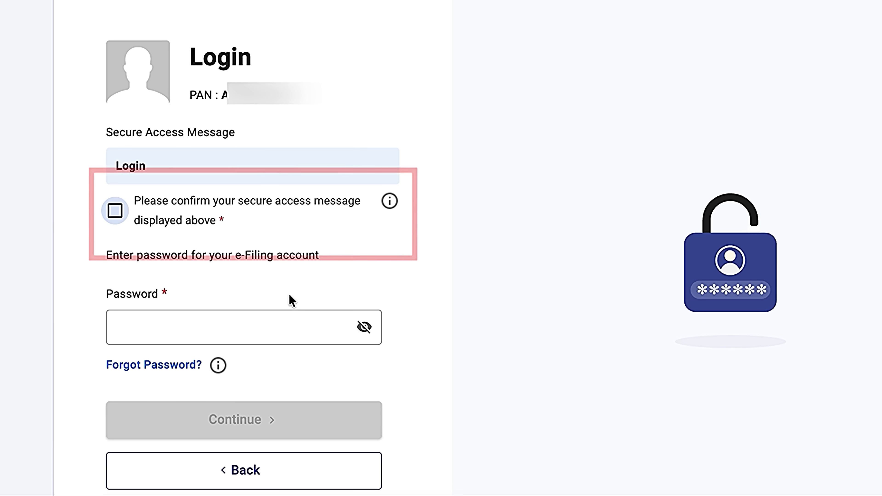
- Confirm the secure access message, enter the account password and log in to the e-Filing account
click(115, 210)
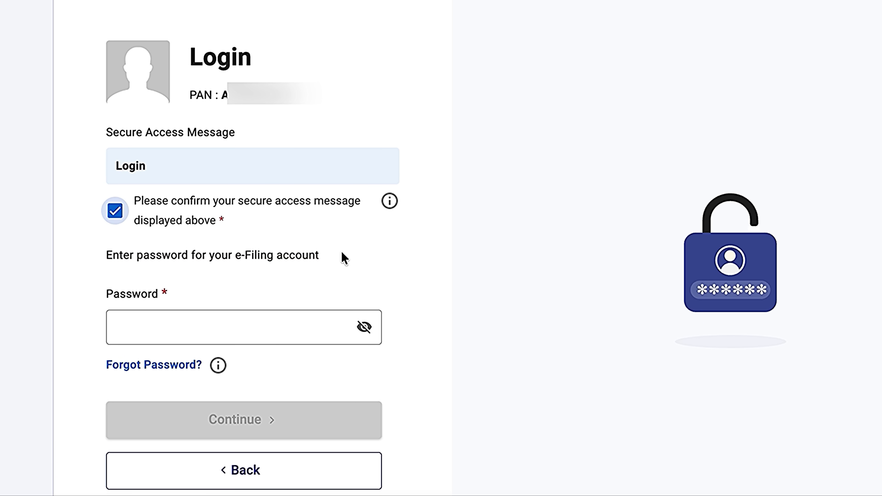
click(231, 327)
text(••••••)
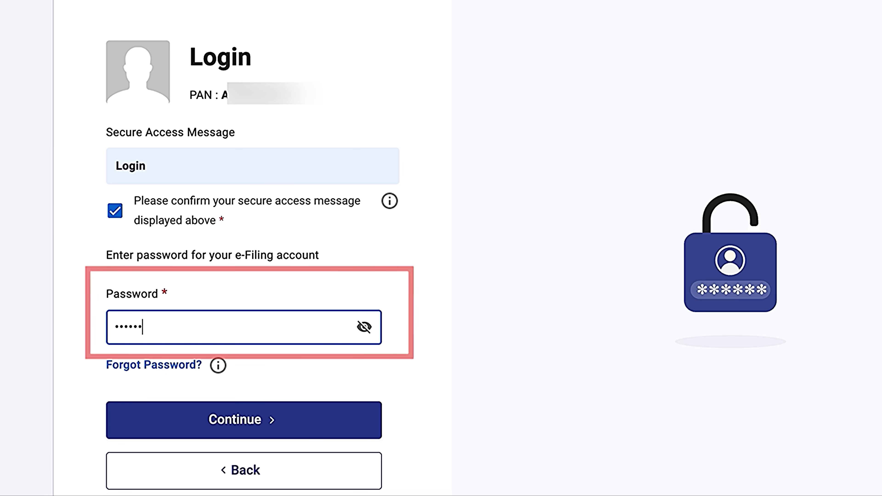
text(••)
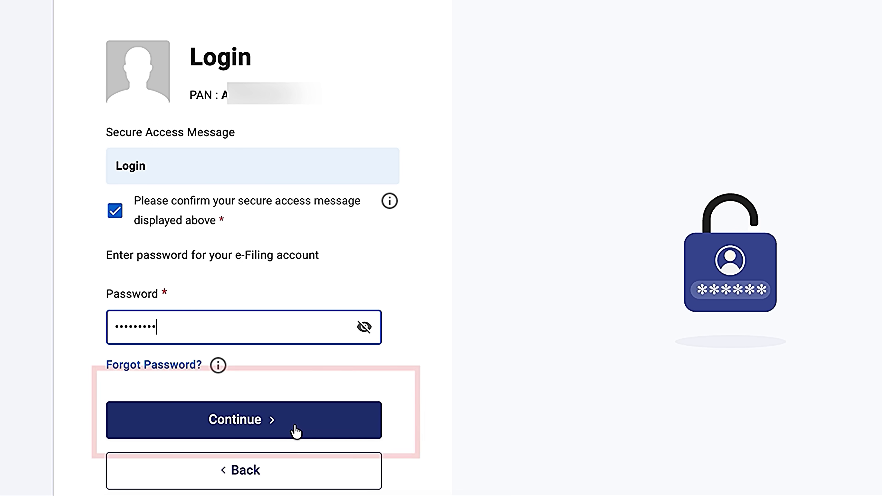
click(296, 432)
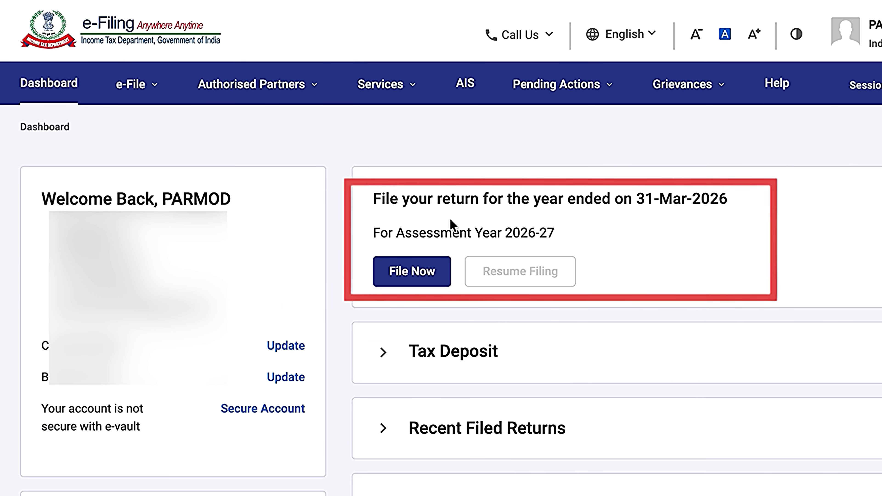
- Start filing the return for Assessment Year 2026-27 with Online as the mode of filing
click(413, 272)
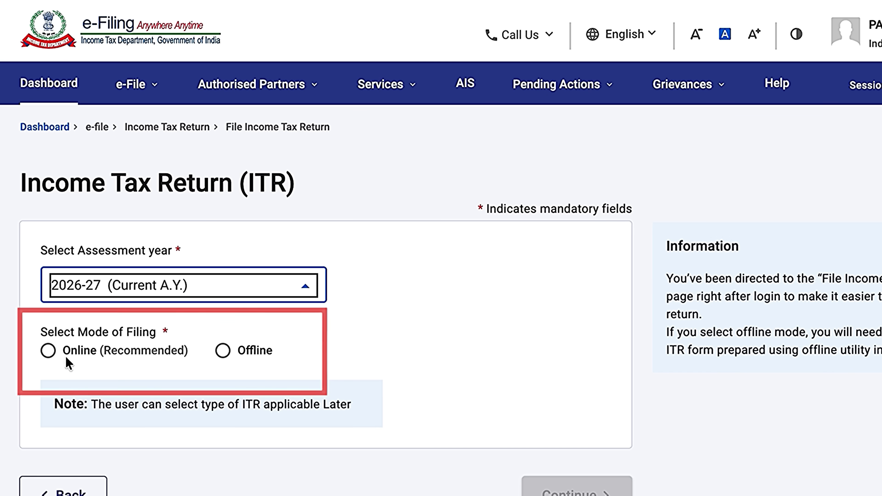
click(48, 354)
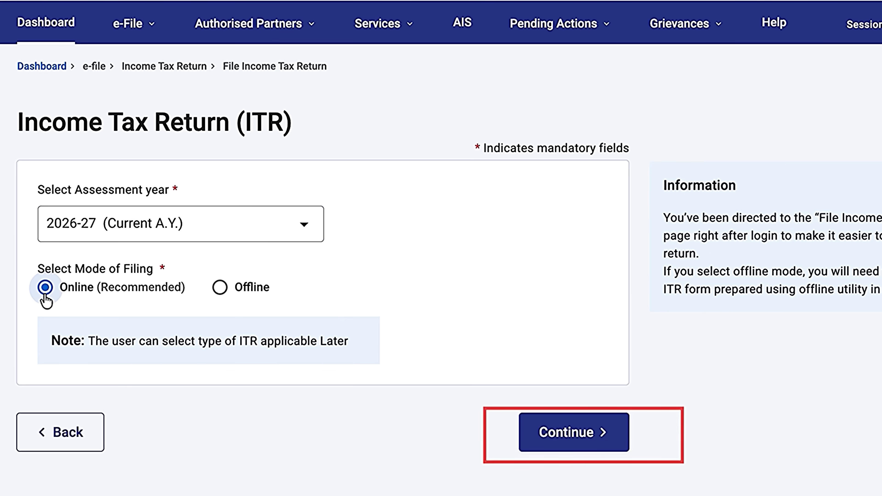
click(604, 448)
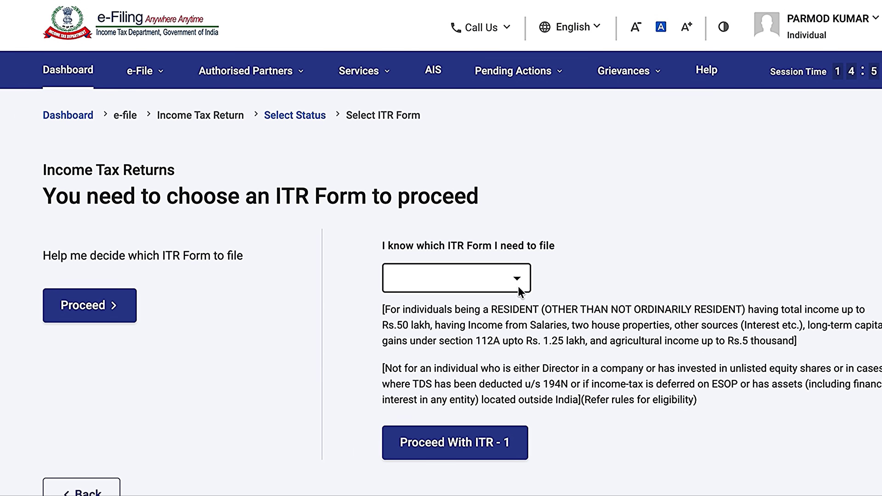
- Choose ITR - 1 as the form to file, proceed with it and acknowledge the New Tax Regime notice
click(520, 284)
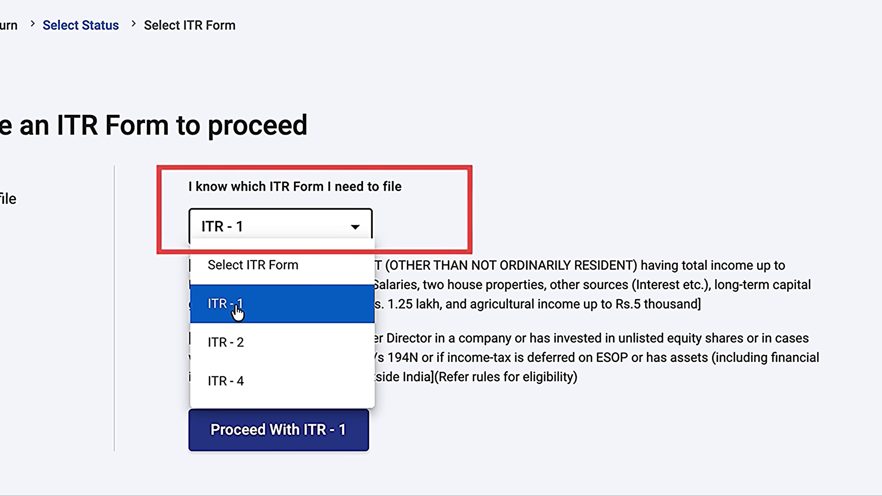
click(237, 306)
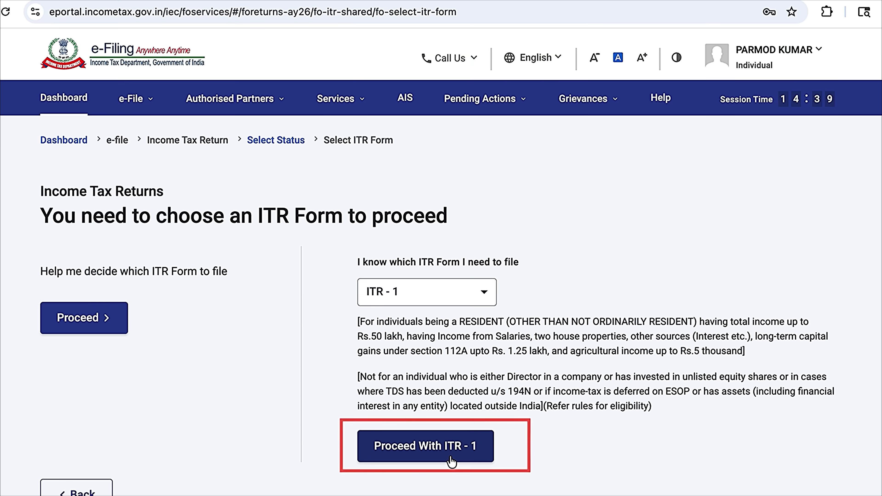
click(451, 463)
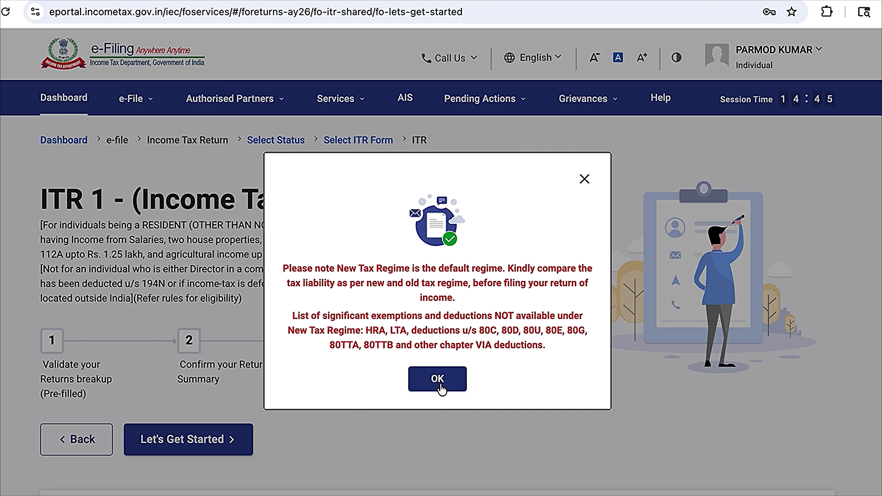
click(439, 380)
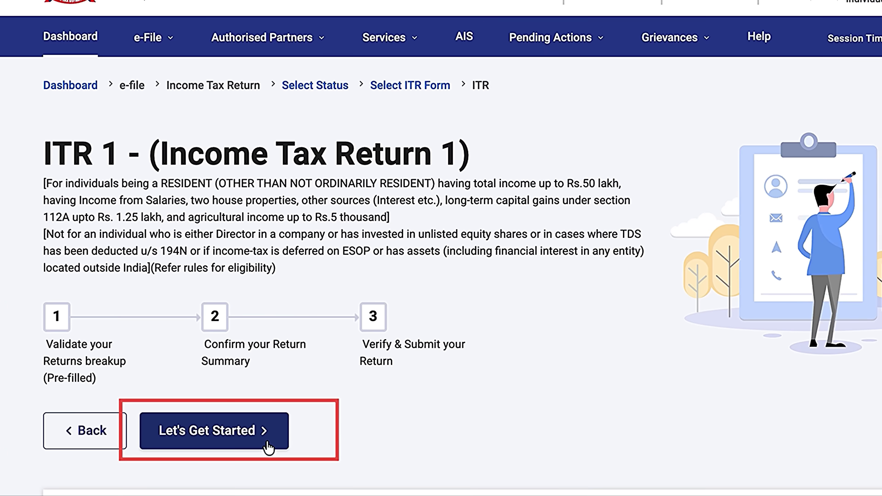
- Get started with ITR-1, continue past the reason-for-filing question and acknowledge the pre-filled data notice
click(268, 445)
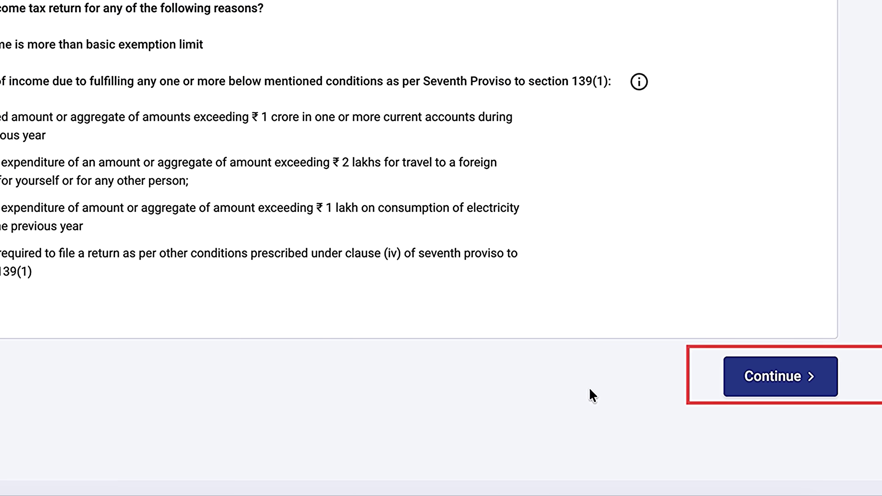
click(820, 389)
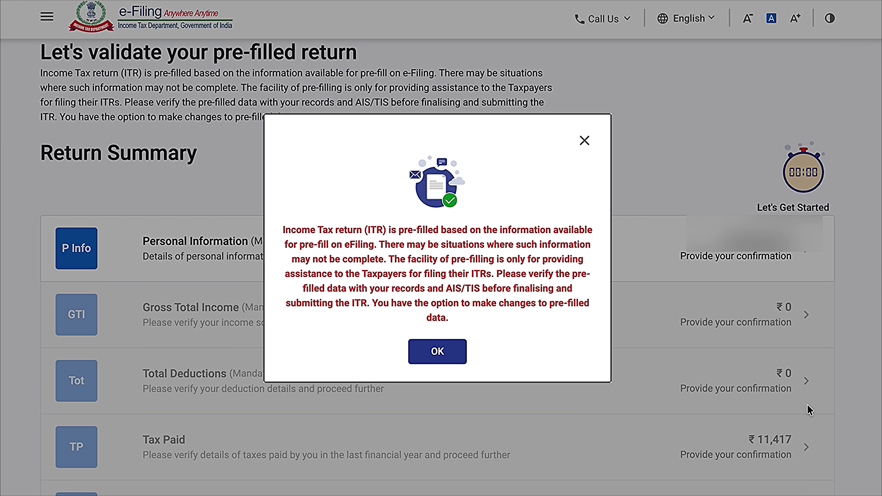
click(439, 353)
- Open the Personal Information section and set Nature of Employment to Others
scroll(440, 358, down, 3)
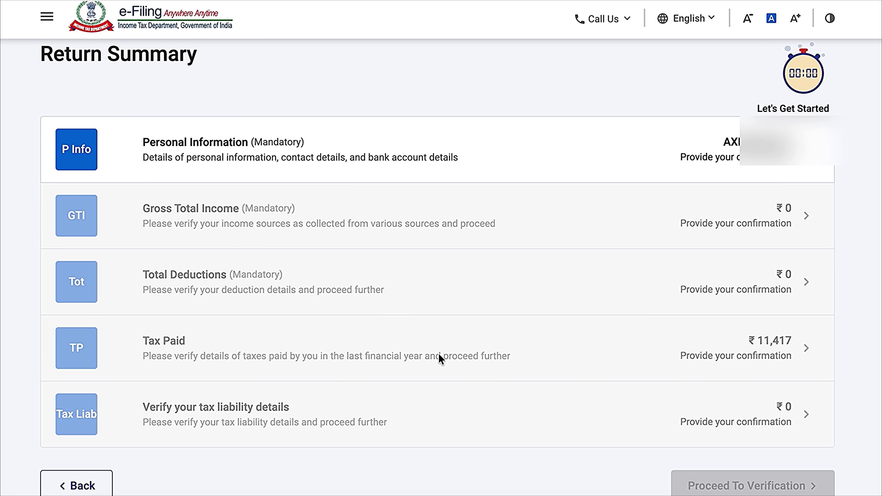
click(416, 172)
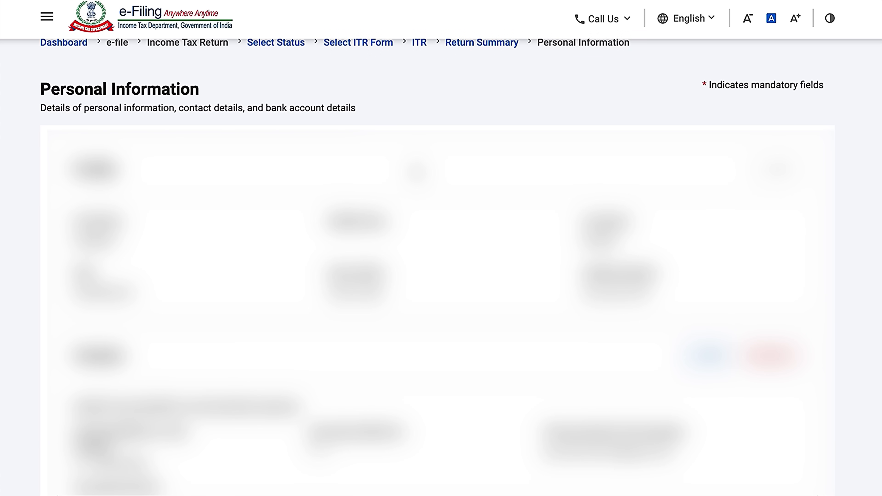
scroll(417, 172, down, 6)
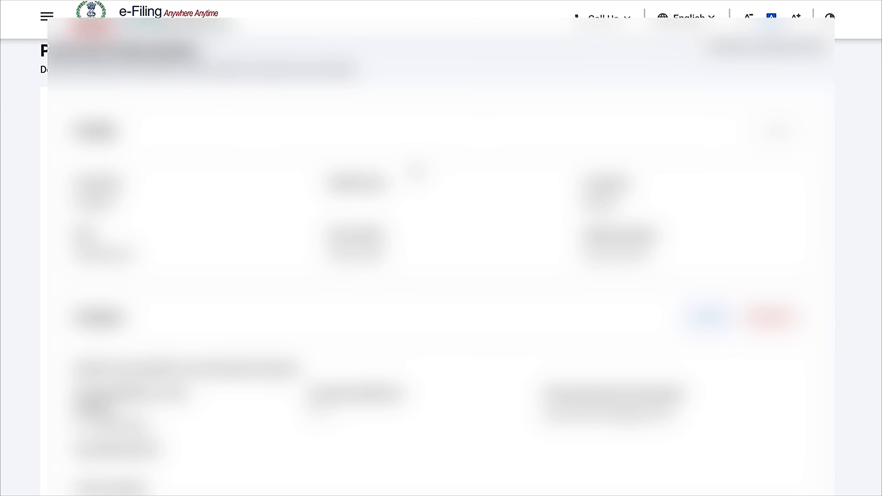
scroll(417, 172, down, 2)
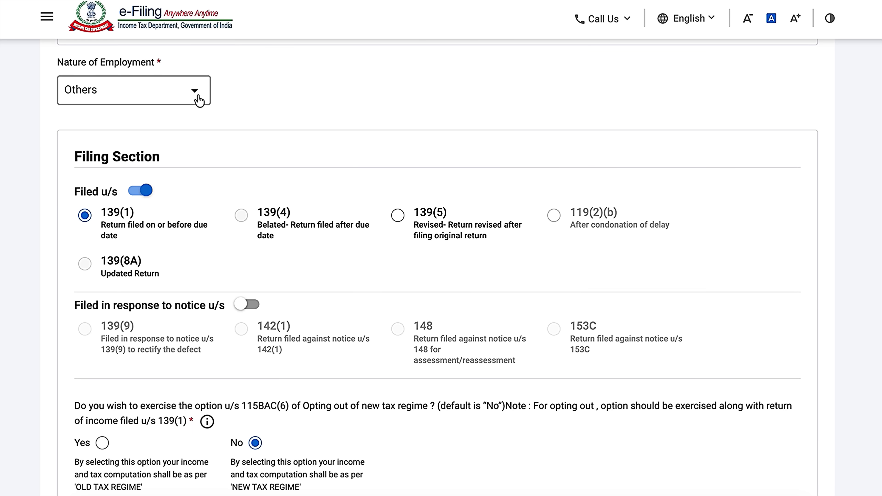
click(198, 97)
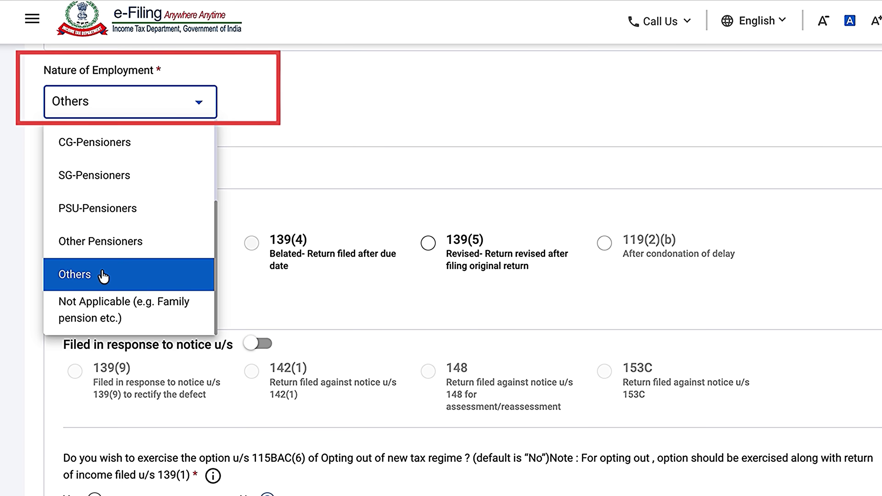
click(55, 279)
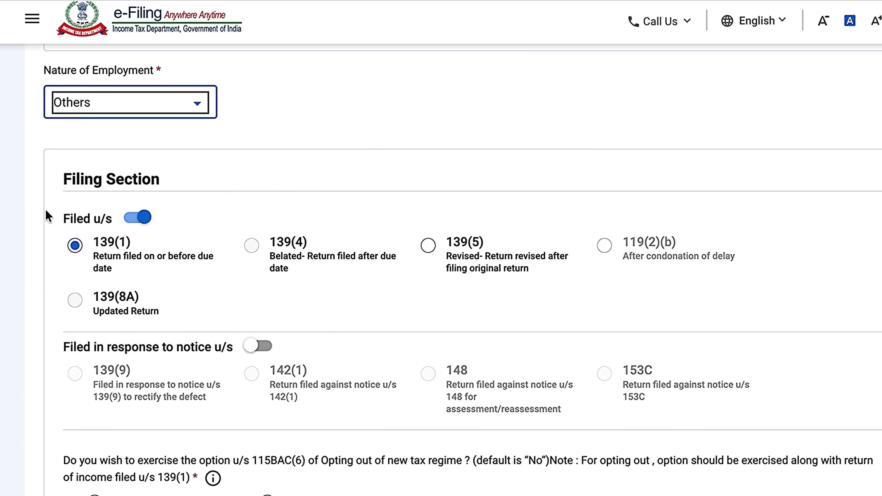
- Expand Bank Details and open the form for adding another bank account
scroll(217, 292, down, 6)
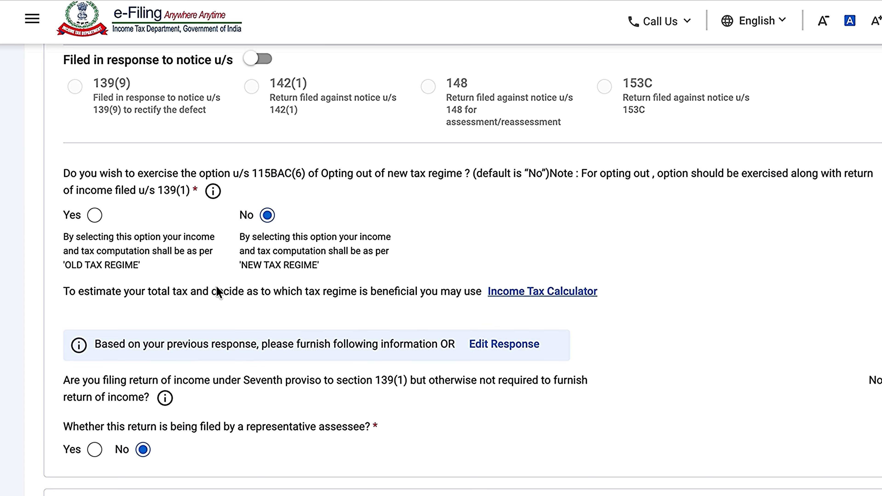
scroll(217, 292, up, 1)
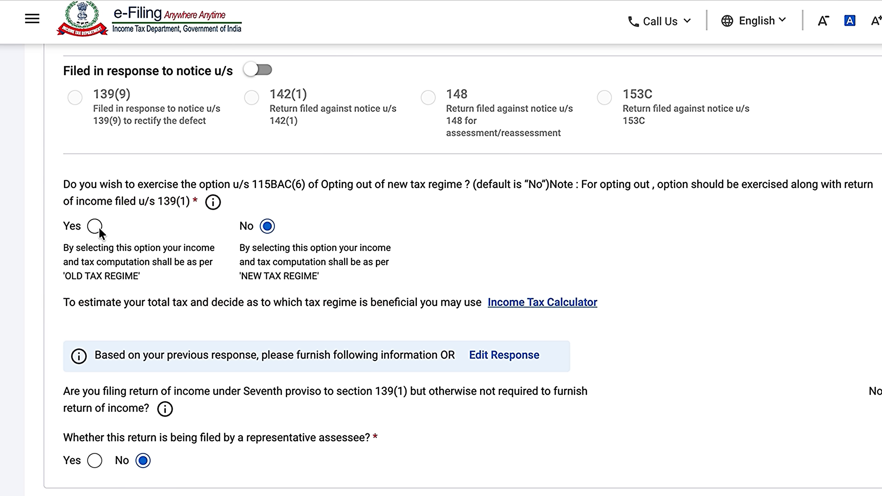
scroll(223, 389, down, 5)
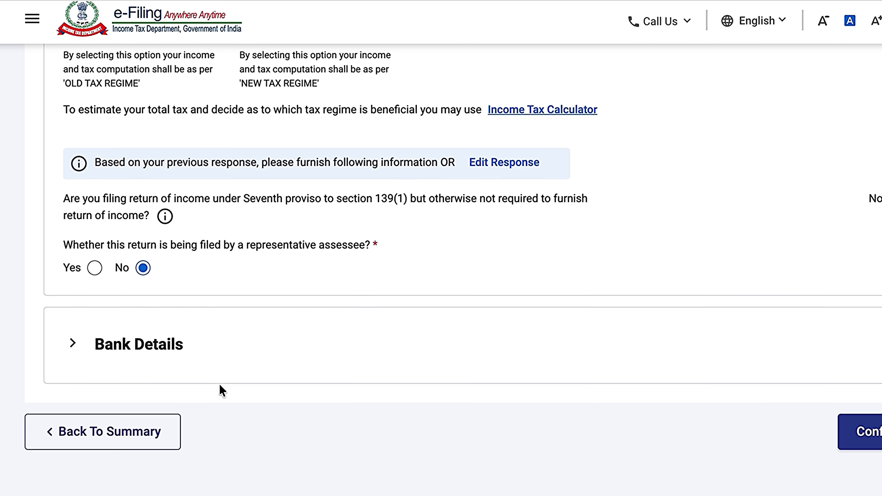
click(188, 357)
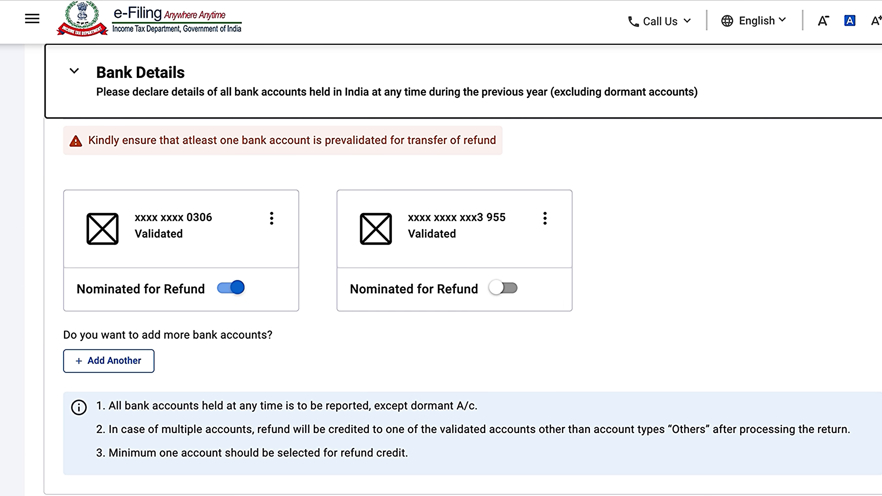
click(117, 370)
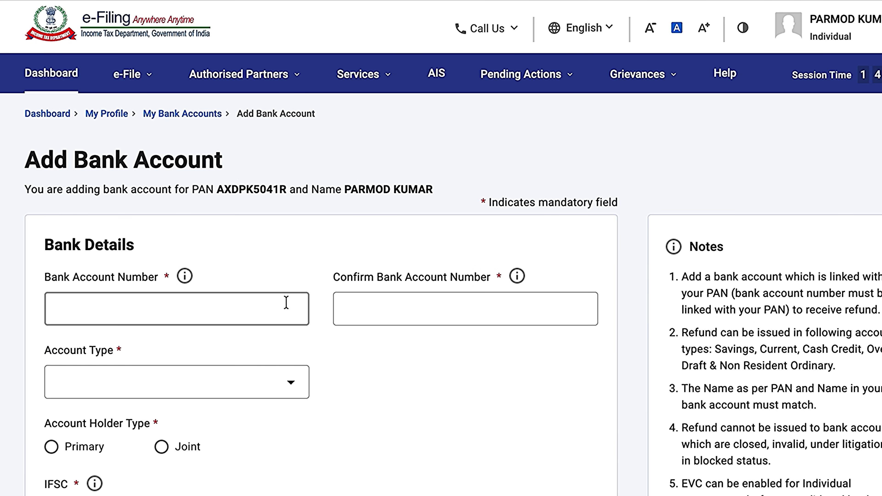
- Return to the bank details, confirm the Personal Information section and open the Gross Total Income section
scroll(287, 305, down, 5)
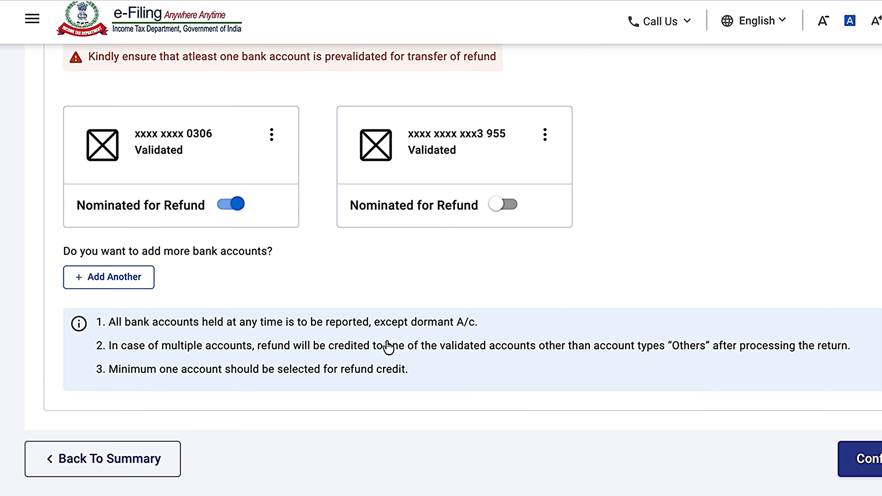
scroll(388, 347, up, 2)
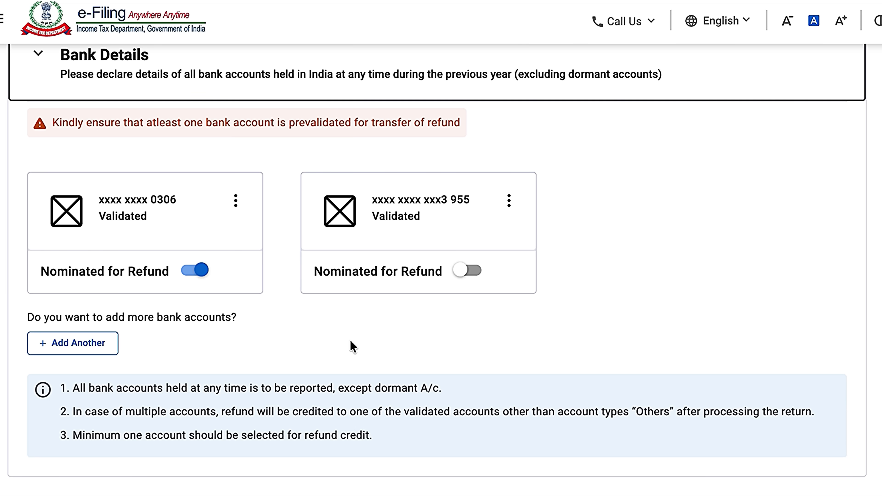
scroll(352, 346, down, 3)
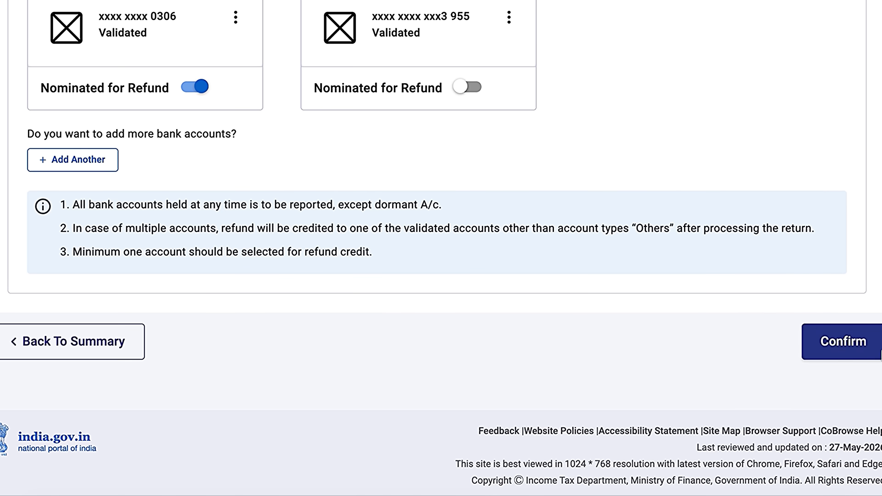
click(852, 356)
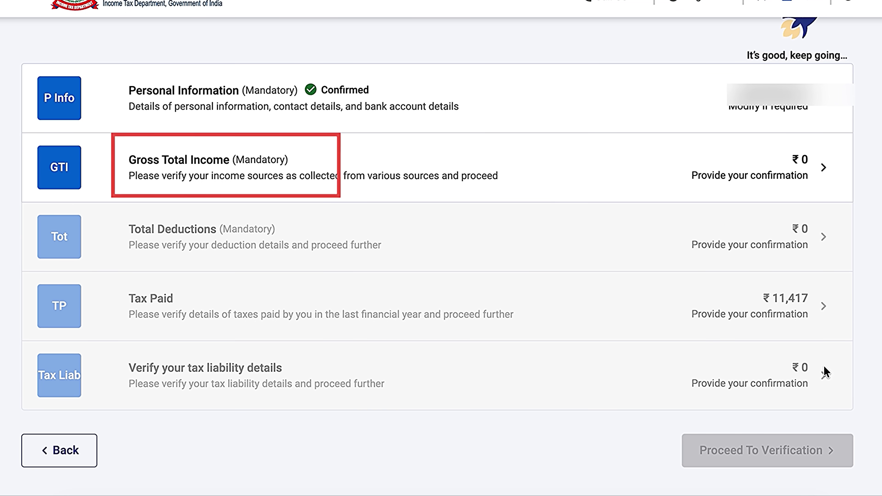
click(728, 165)
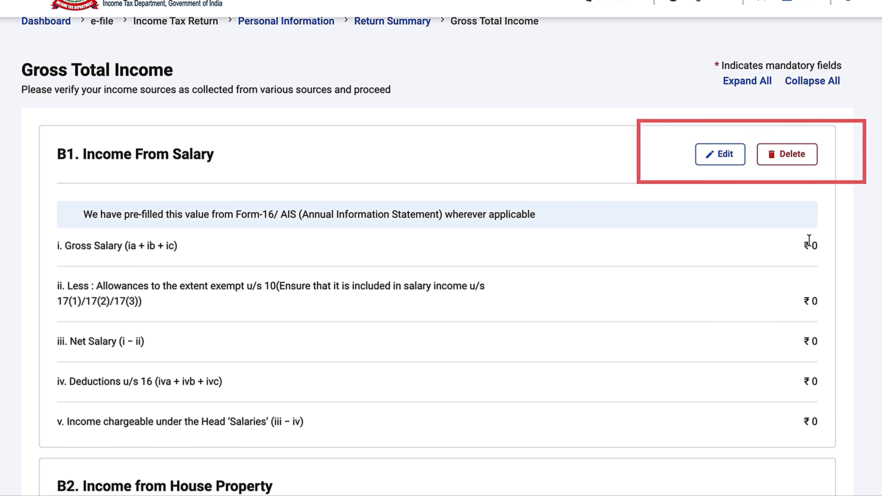
- Edit Income From Salary, set the salary as per section 17(1) to 1000000 and save the entry
click(717, 156)
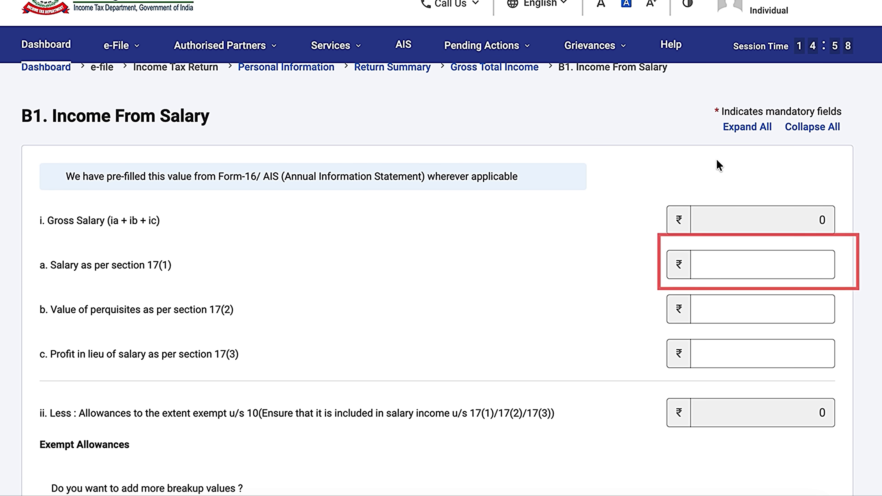
click(788, 261)
text(1000000)
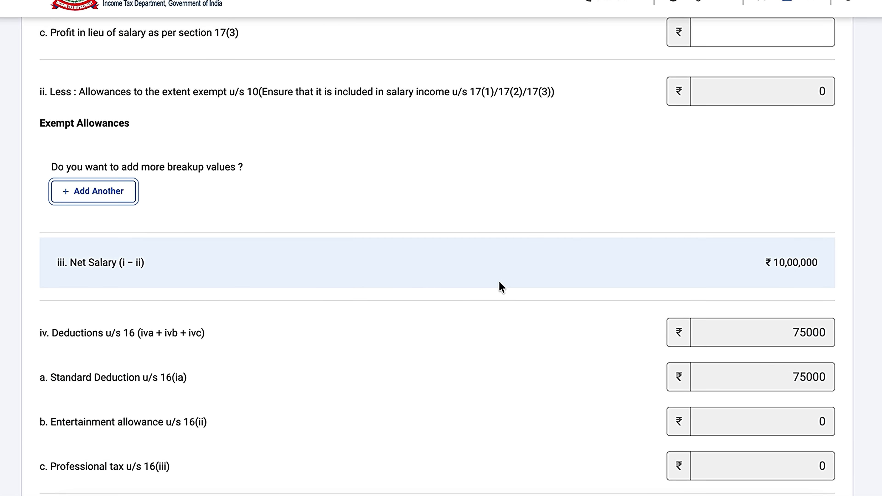
scroll(499, 283, up, 5)
scroll(499, 283, down, 1)
scroll(500, 284, down, 8)
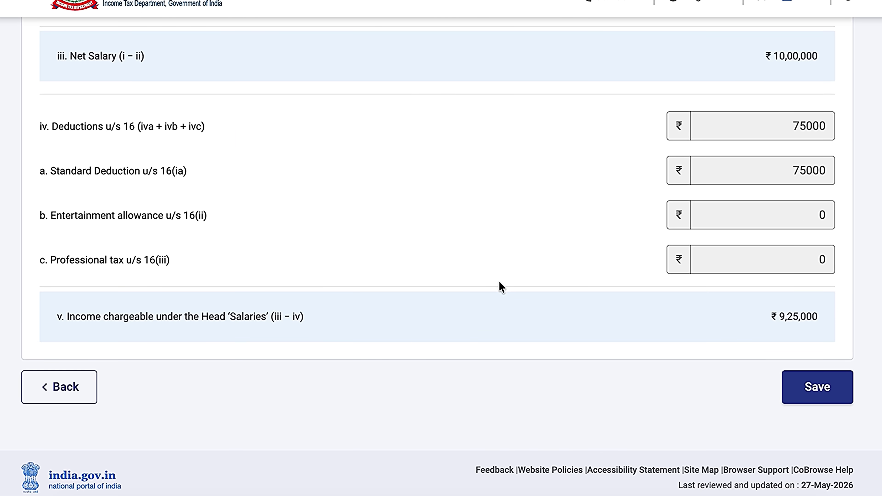
scroll(501, 288, up, 1)
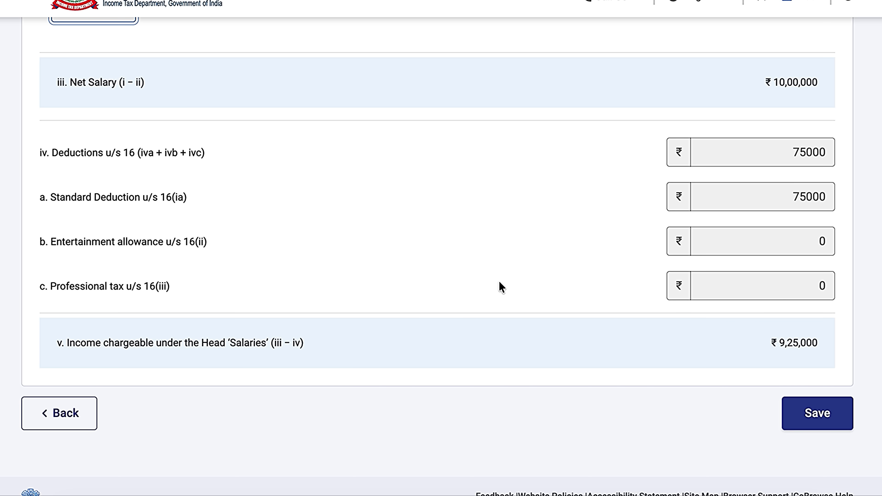
click(827, 425)
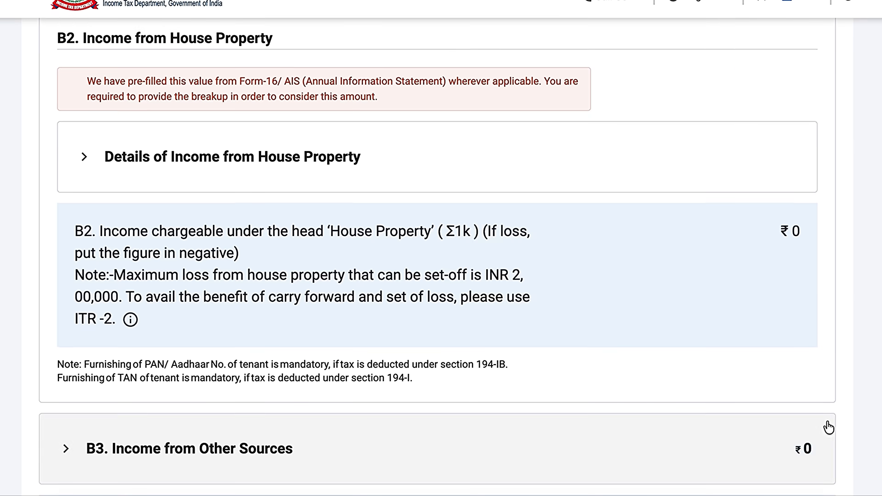
- Check the saved salary figures and expand the details of Income from House Property
scroll(829, 428, up, 5)
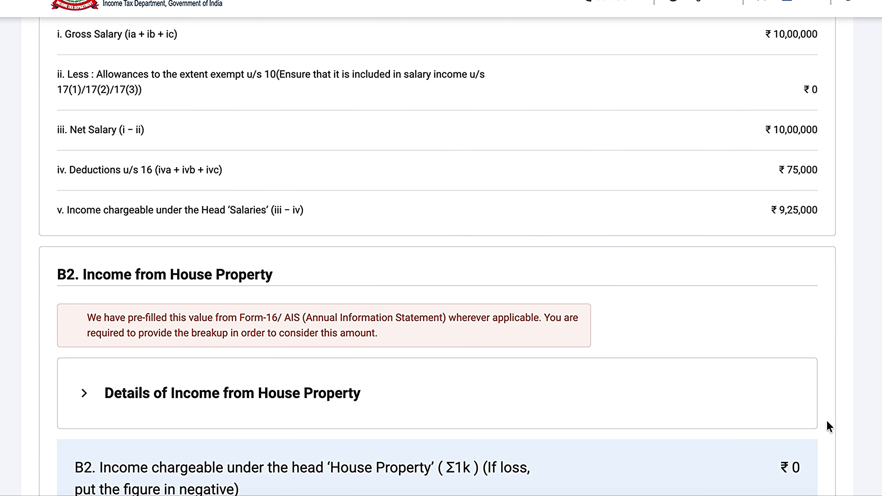
scroll(780, 322, down, 5)
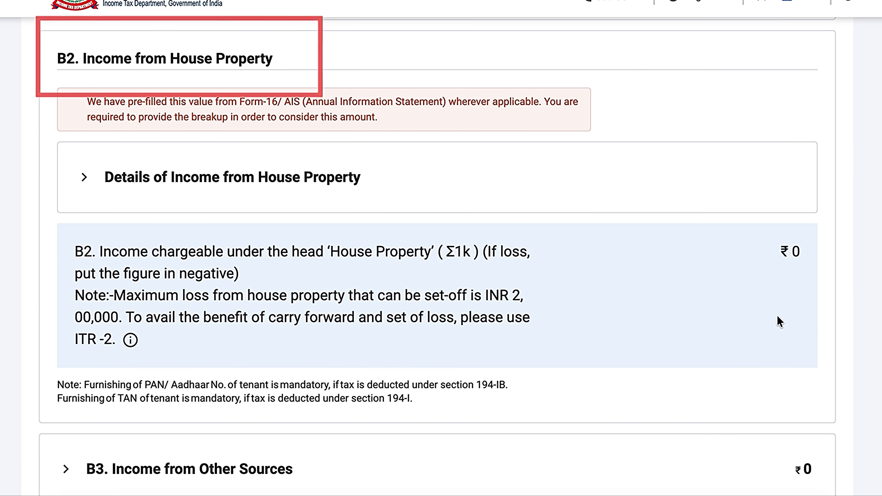
click(233, 177)
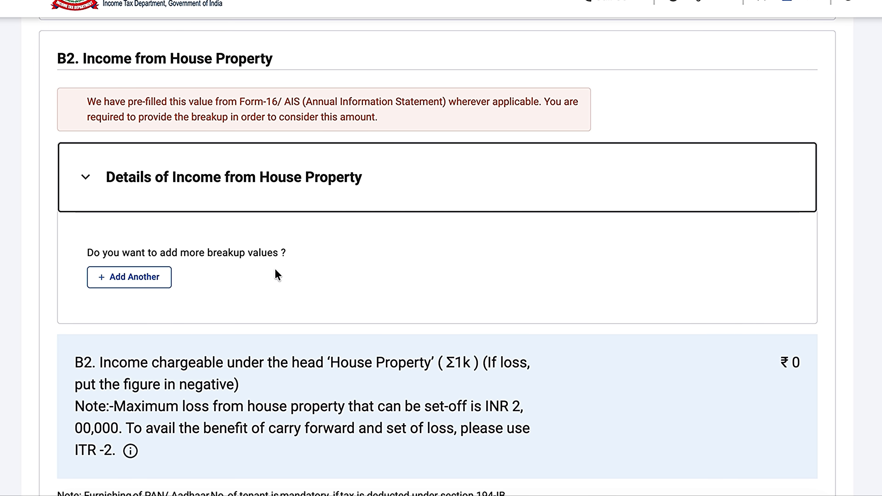
- Add Interest from Saving Bank Account of ₹13,523 under Income from Other Sources and save it
scroll(263, 401, down, 7)
scroll(262, 405, down, 4)
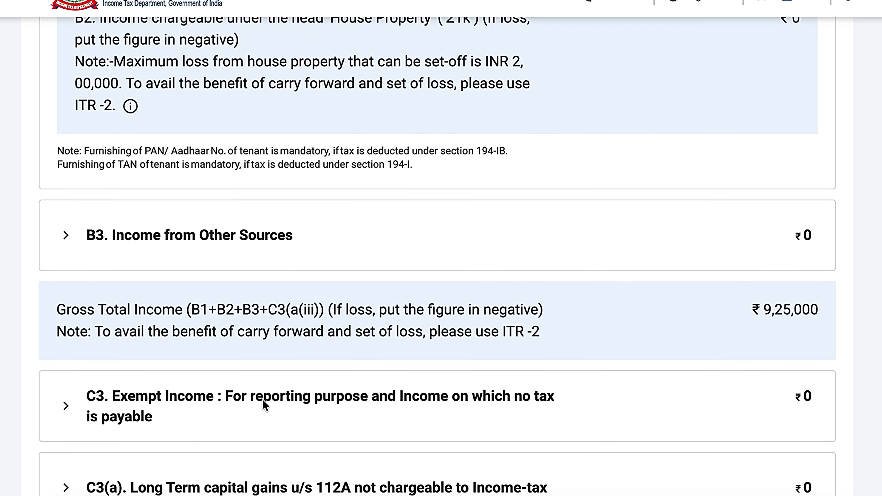
click(60, 110)
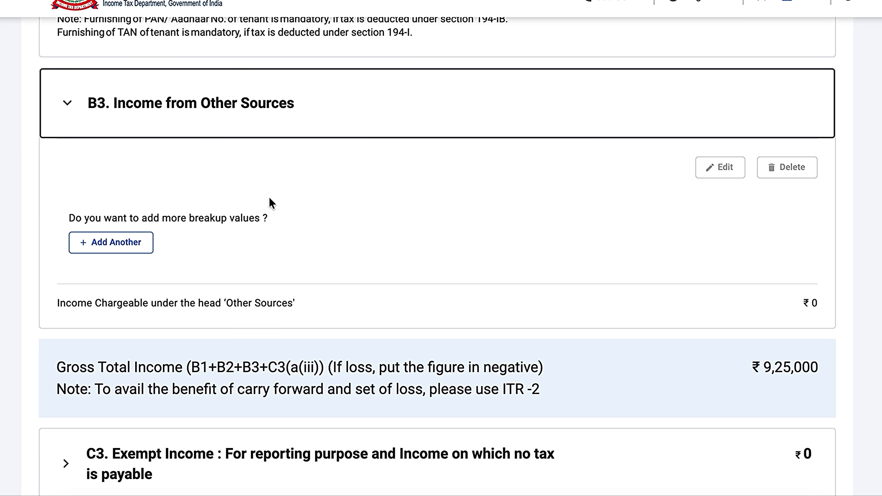
click(144, 253)
click(187, 253)
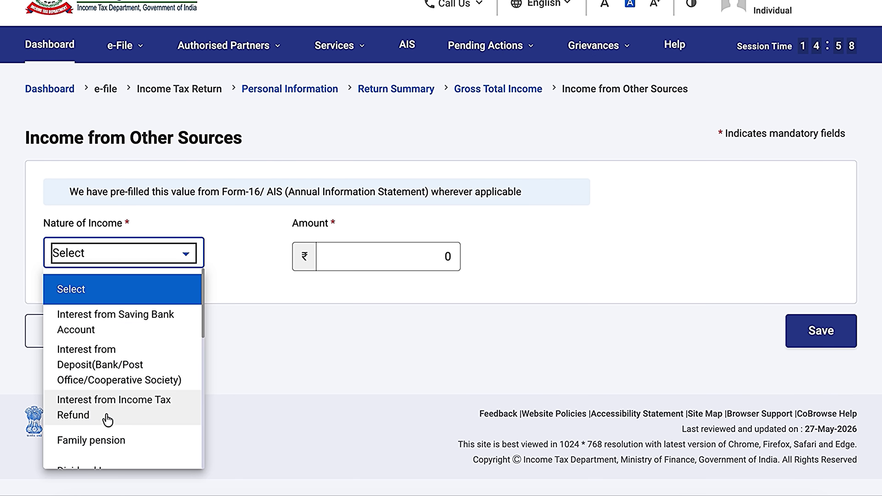
click(83, 318)
text(3)
click(814, 352)
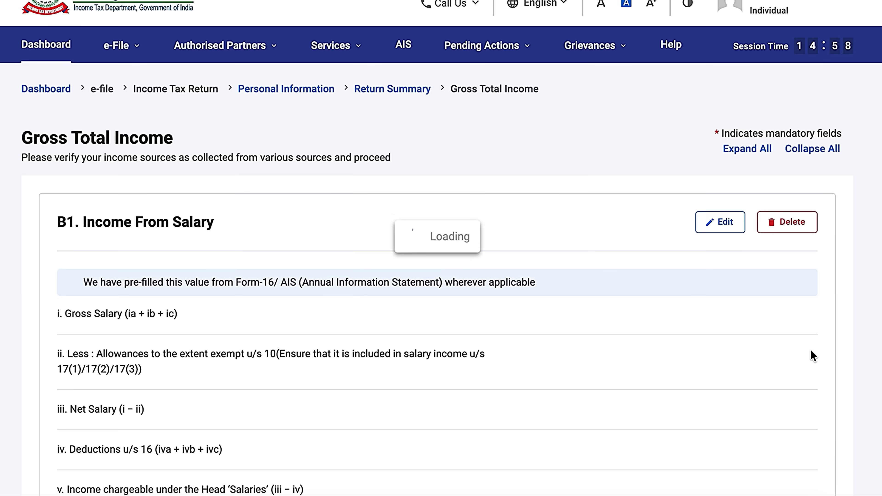
- Expand the C3 Exempt Income section to view its entries and collapse it again
scroll(813, 356, down, 10)
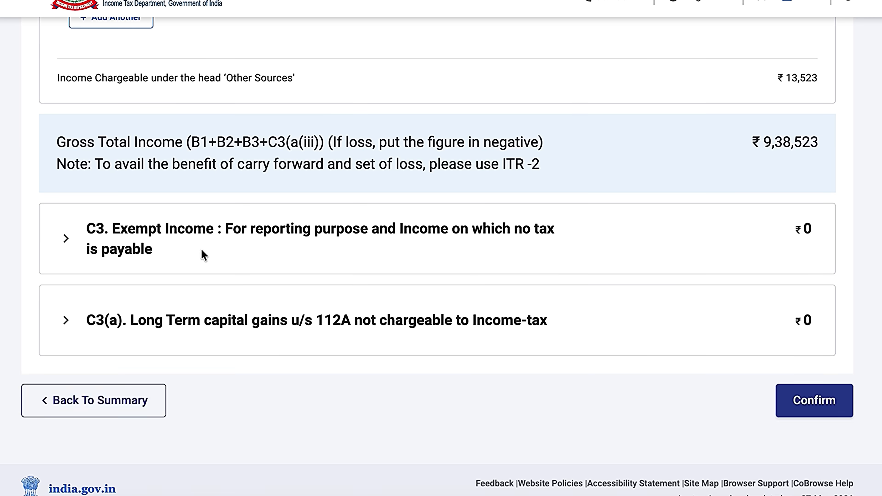
click(201, 253)
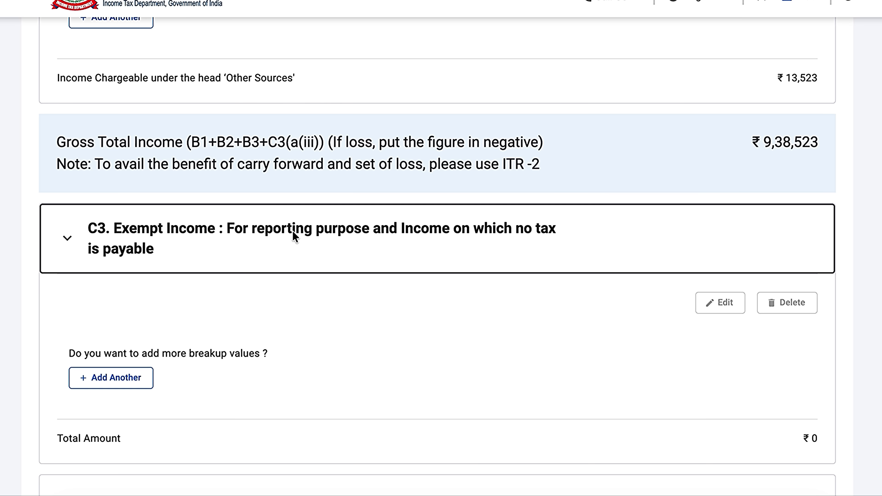
click(366, 236)
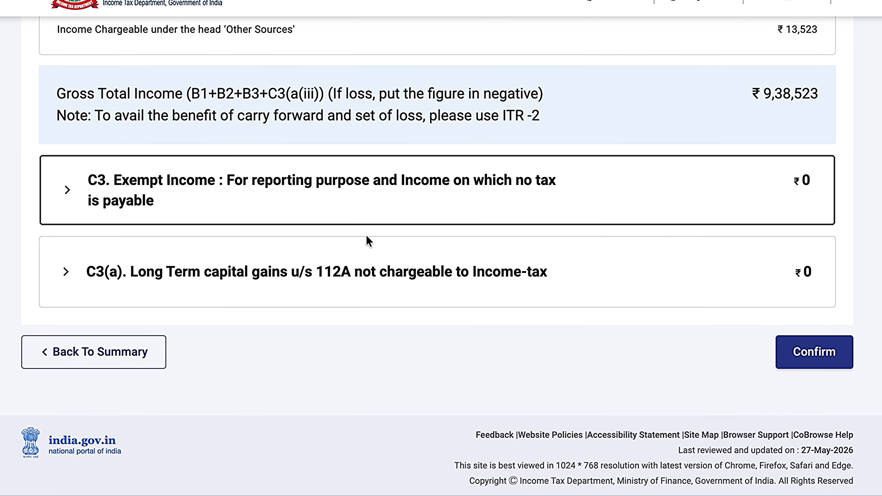
- Under Long Term capital gains u/s 112A, enter sale consideration 60000 and cost of acquisition 48000, and confirm Gross Total Income
click(360, 266)
scroll(361, 265, down, 3)
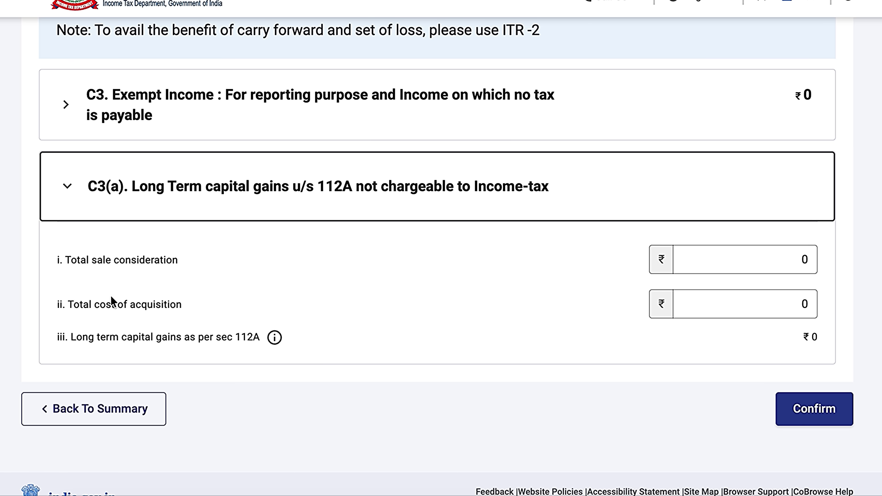
click(681, 258)
double_click(746, 264)
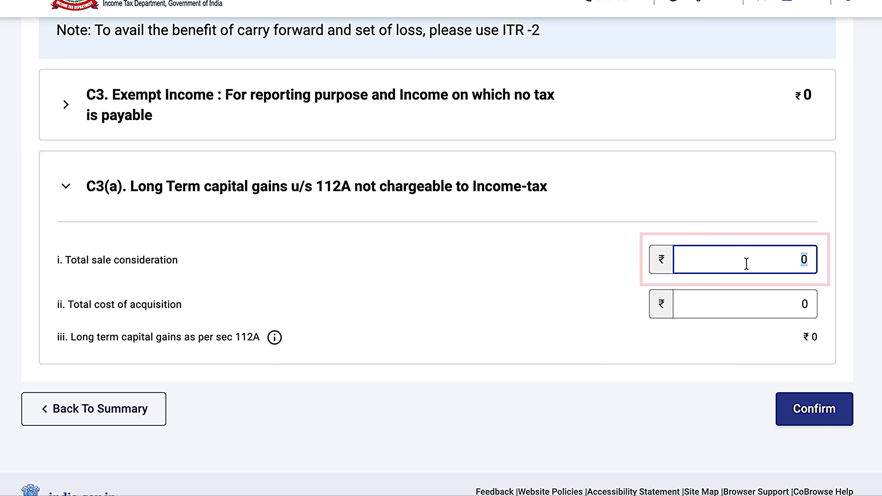
text(60000)
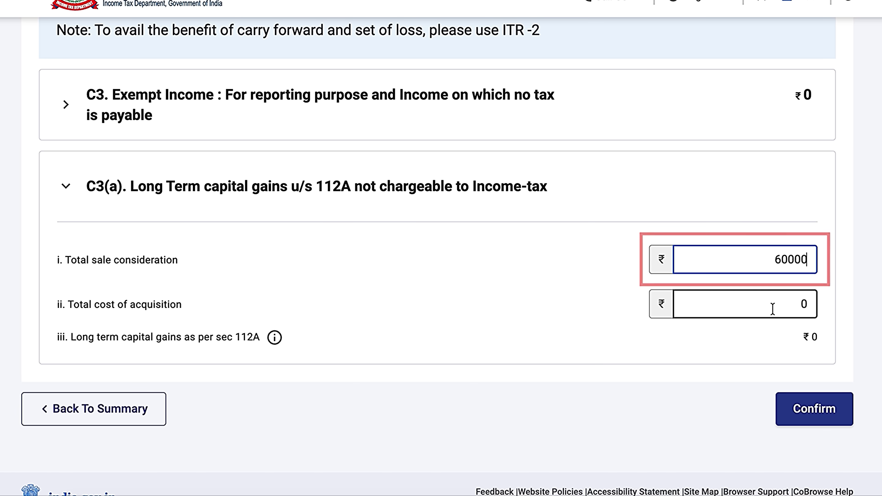
click(773, 309)
double_click(773, 309)
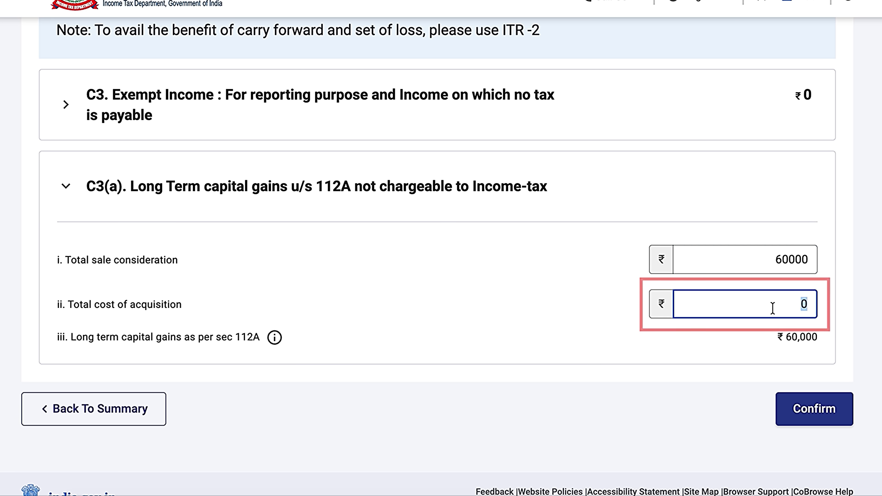
text(48000)
click(813, 346)
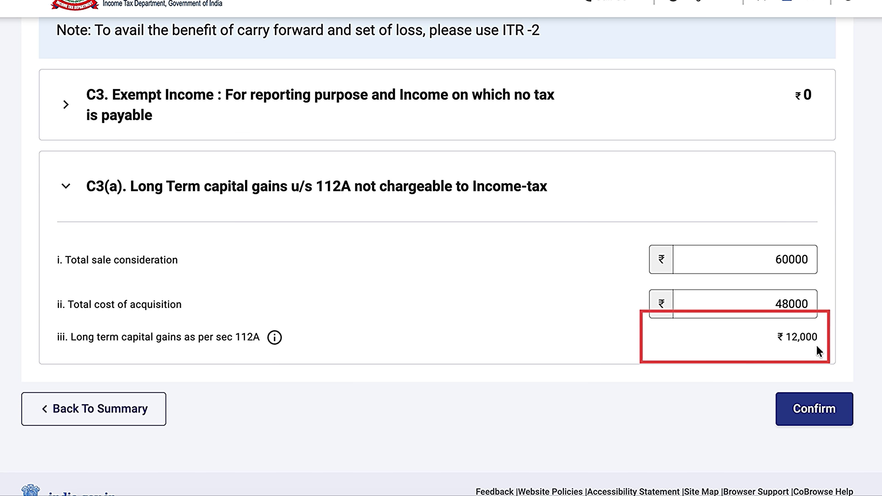
click(820, 424)
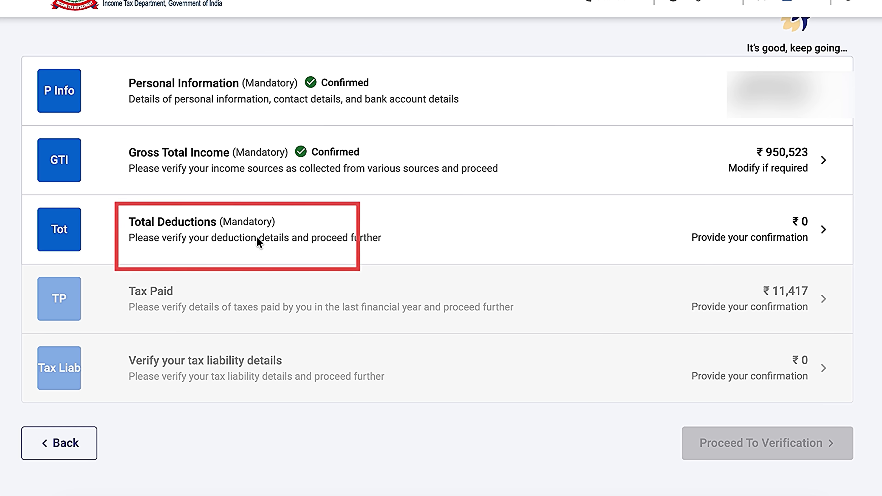
- Open the Total Deductions section and confirm it without adding any deduction
click(205, 226)
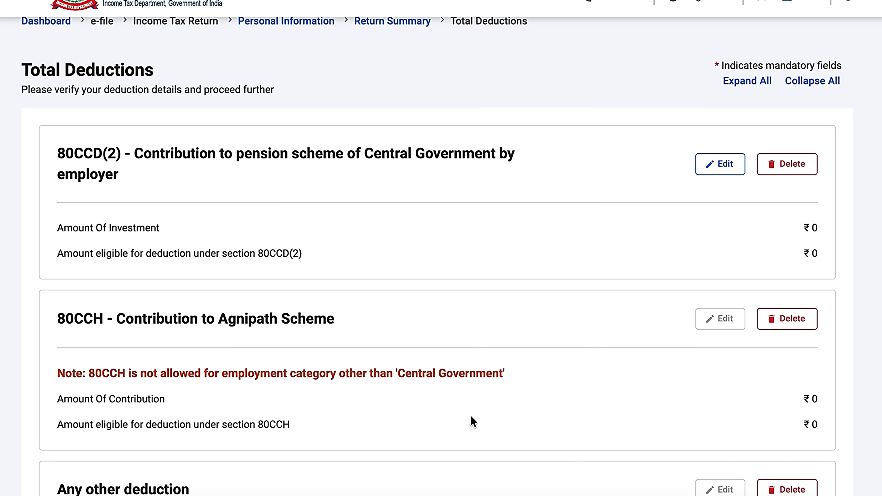
scroll(473, 421, down, 10)
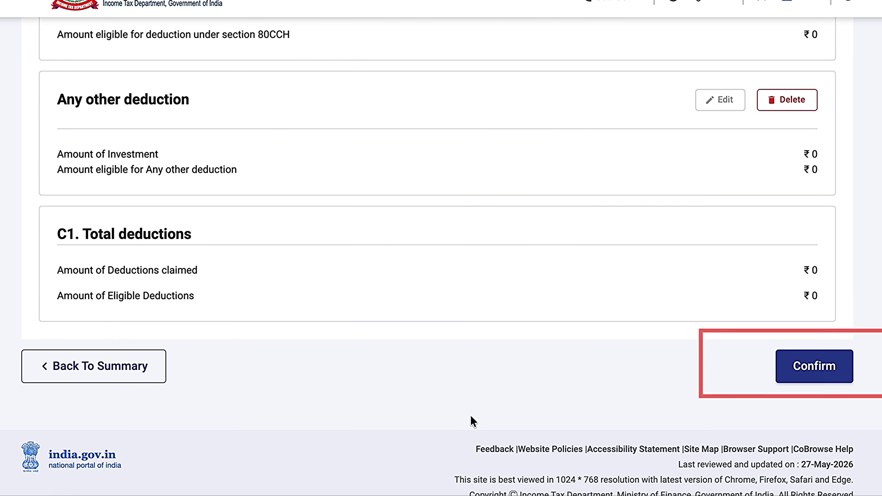
click(819, 381)
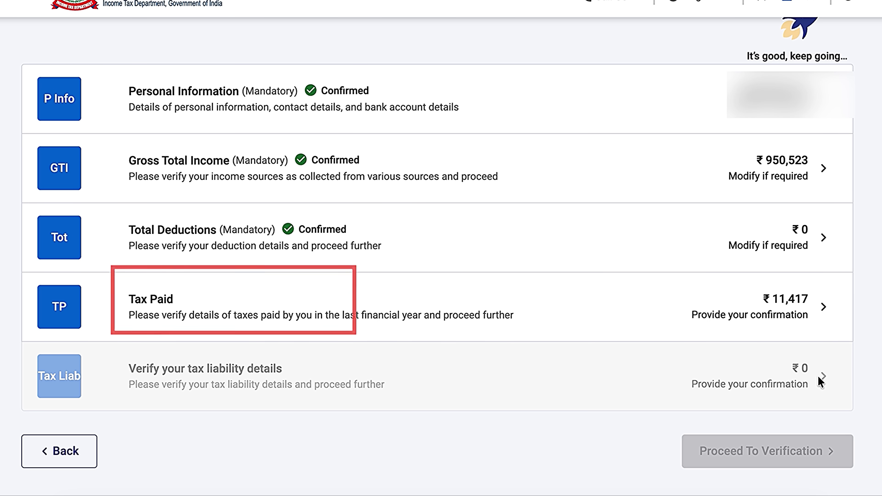
- Open the Tax Paid section, go through its TDS, TCS and advance tax schedules, and confirm it
click(671, 317)
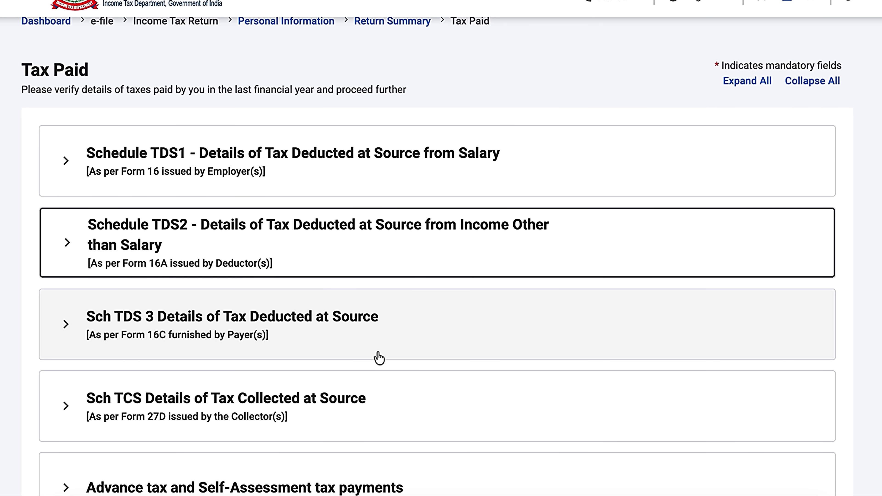
scroll(380, 358, down, 5)
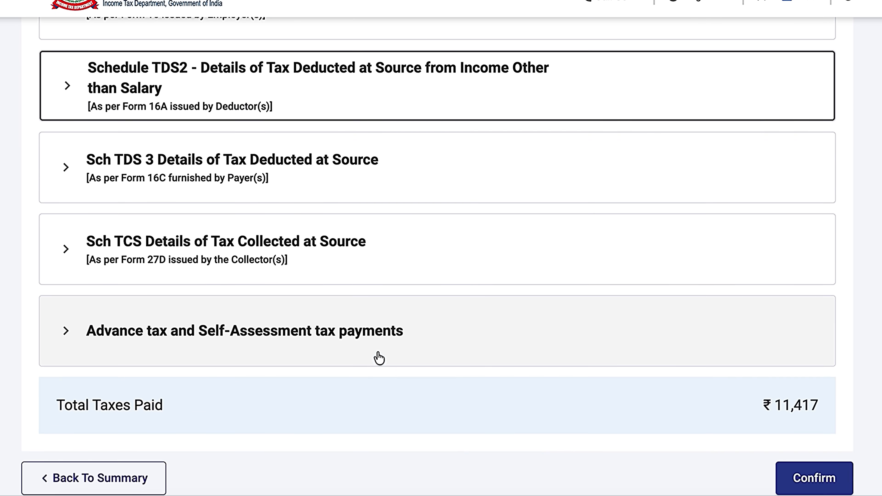
scroll(379, 359, down, 3)
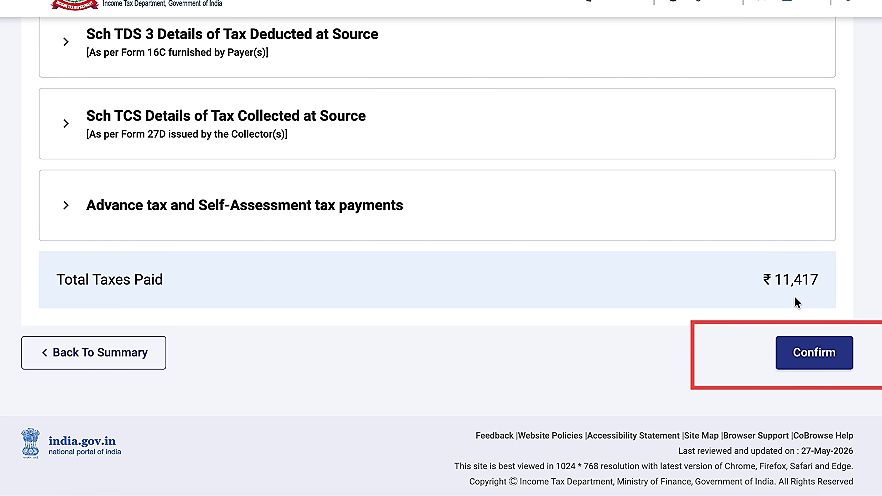
click(836, 367)
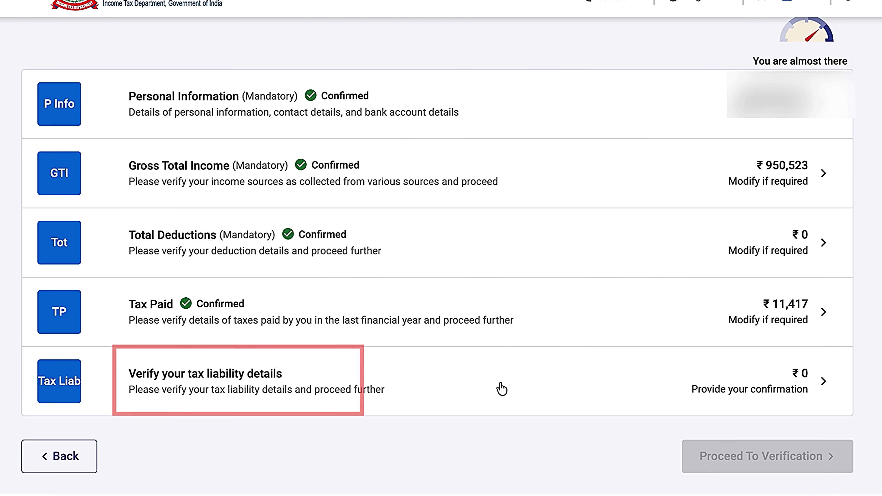
- Open the tax liability details, show the computation of tax payable, and review the rebate u/s 87A, interest, fee and total tax
click(518, 378)
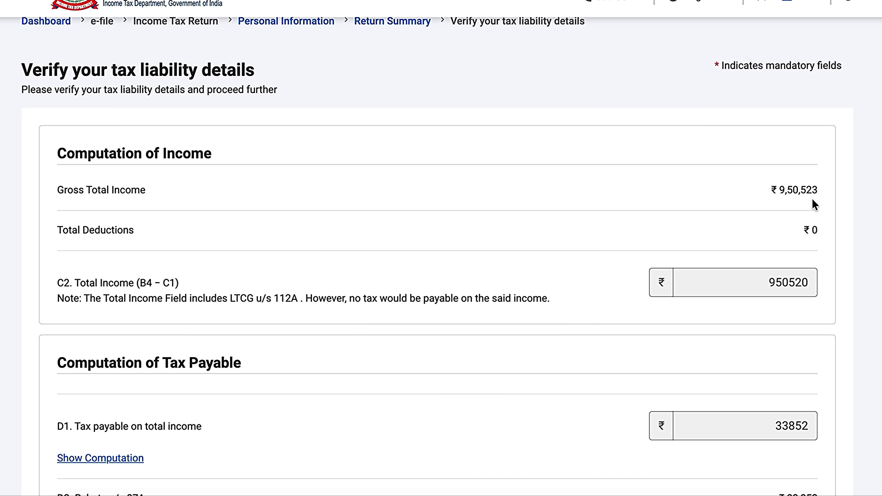
scroll(814, 205, down, 7)
scroll(814, 205, down, 2)
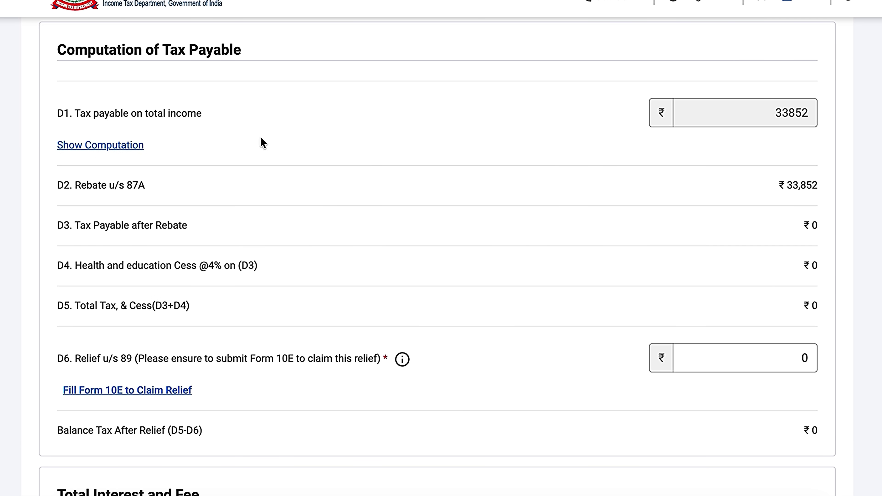
click(129, 146)
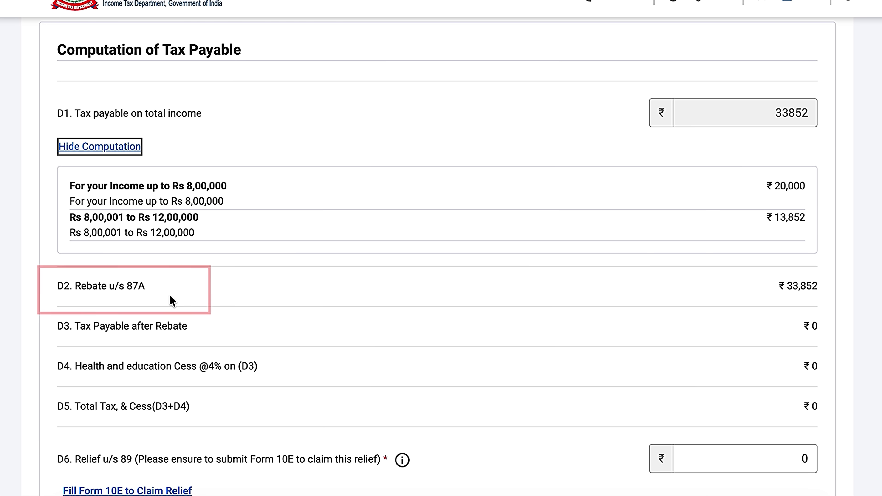
click(107, 290)
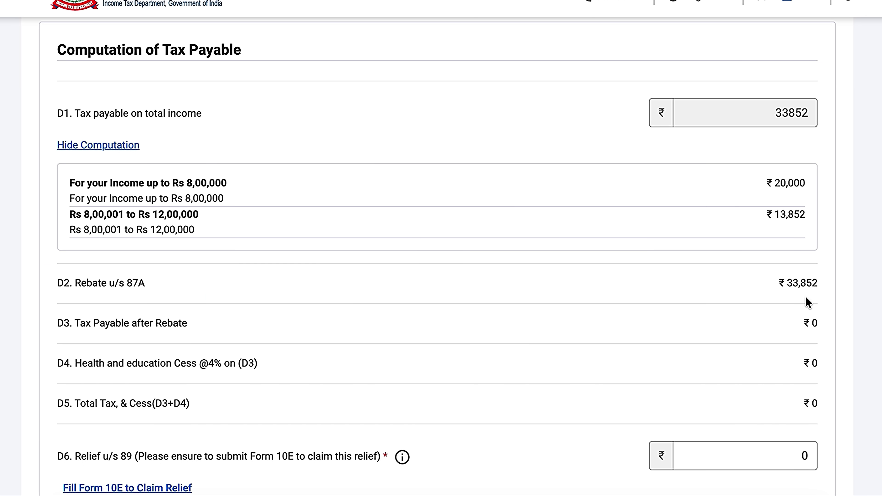
scroll(807, 301, down, 4)
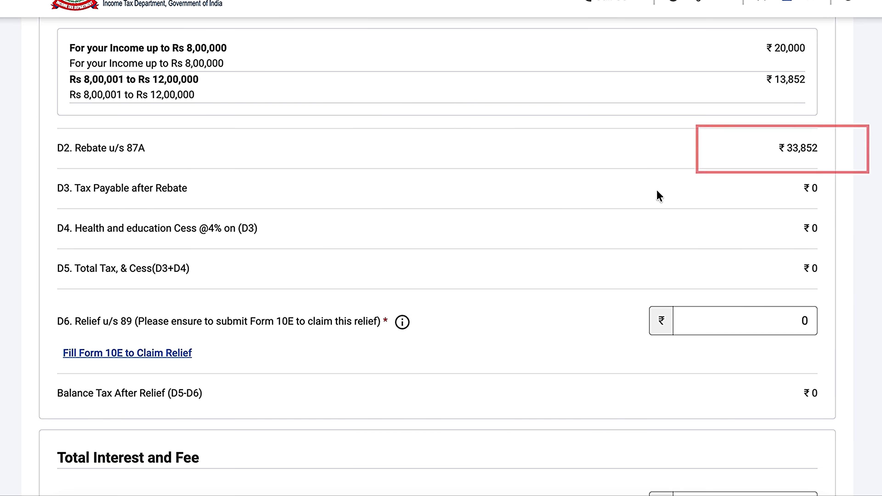
drag(800, 191, 825, 193)
click(650, 201)
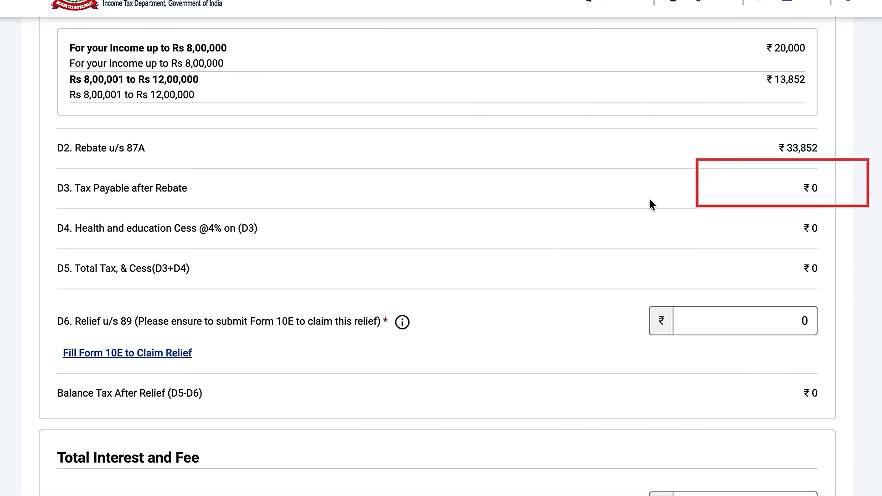
scroll(652, 205, down, 10)
scroll(652, 205, down, 8)
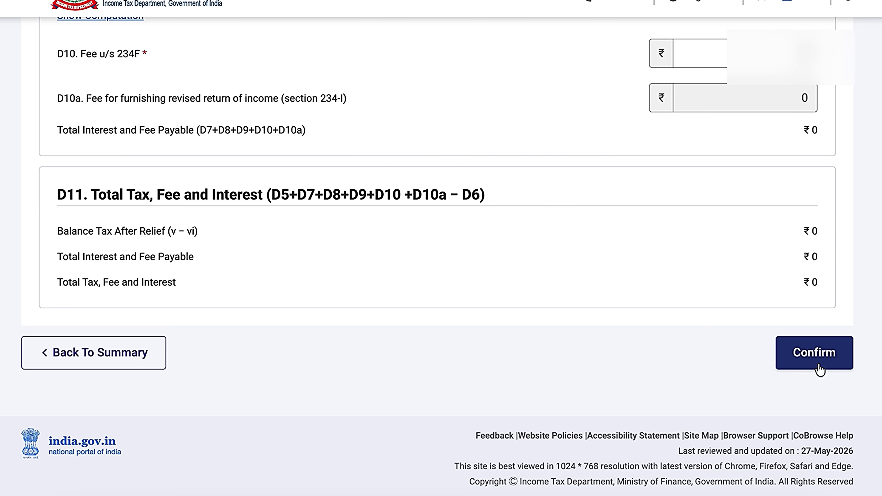
- Confirm the tax liability details, then proceed to verification and review the tax summary through to the amount payable or refund
click(815, 358)
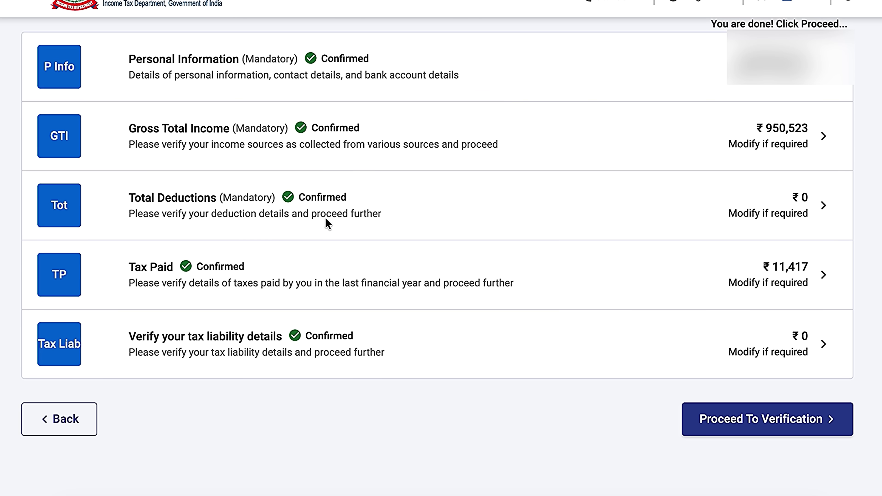
click(841, 436)
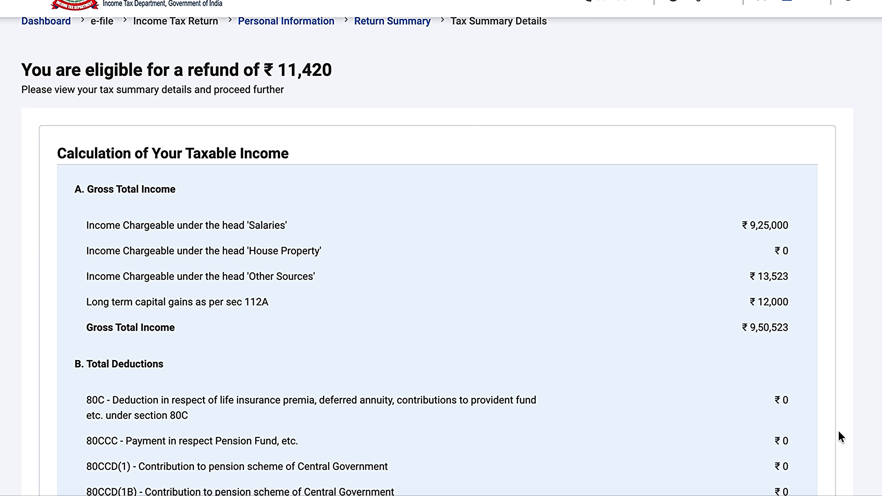
scroll(426, 133, up, 2)
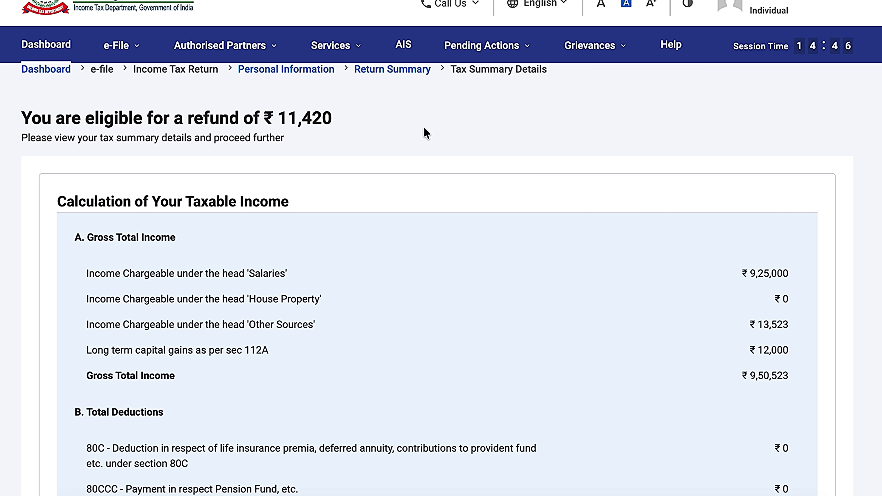
scroll(589, 319, down, 15)
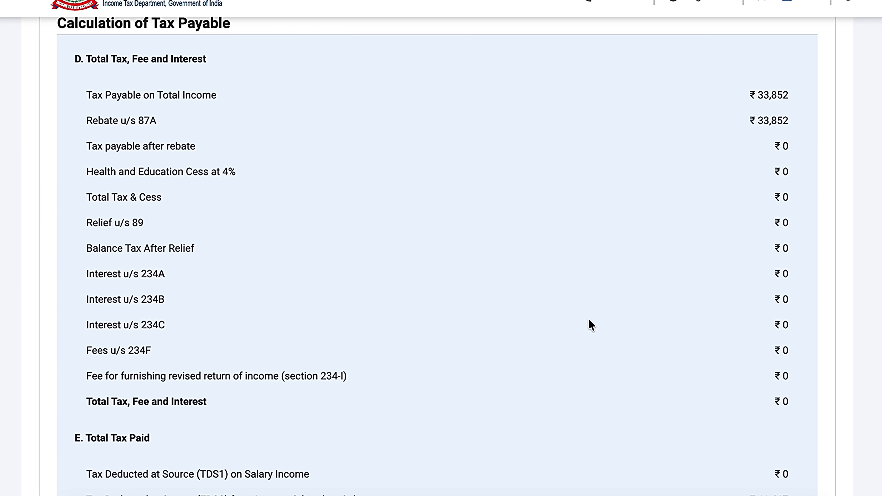
scroll(589, 319, down, 8)
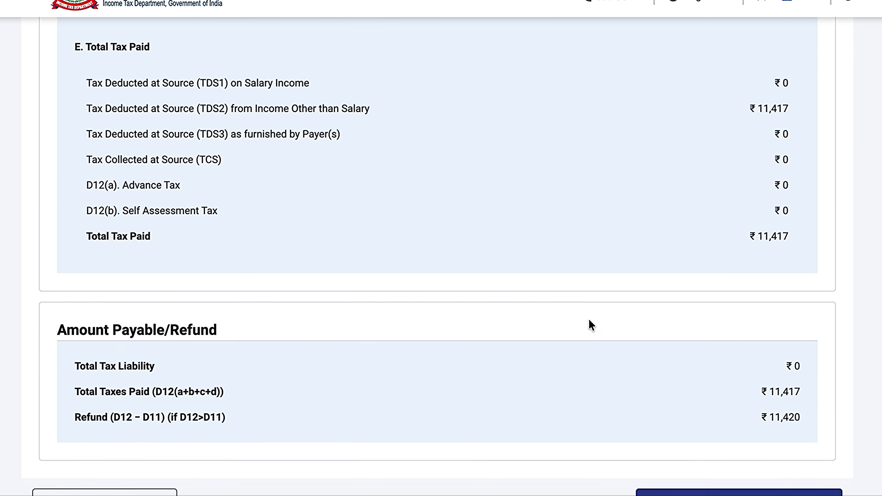
scroll(589, 320, down, 1)
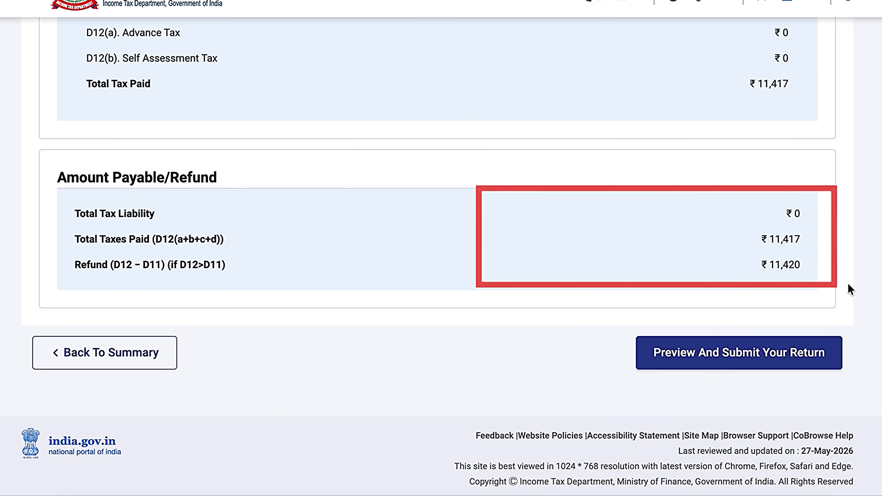
- Open the return's submission declaration, accept it in the capacity of Self, fill in the place, and proceed to validation
click(766, 363)
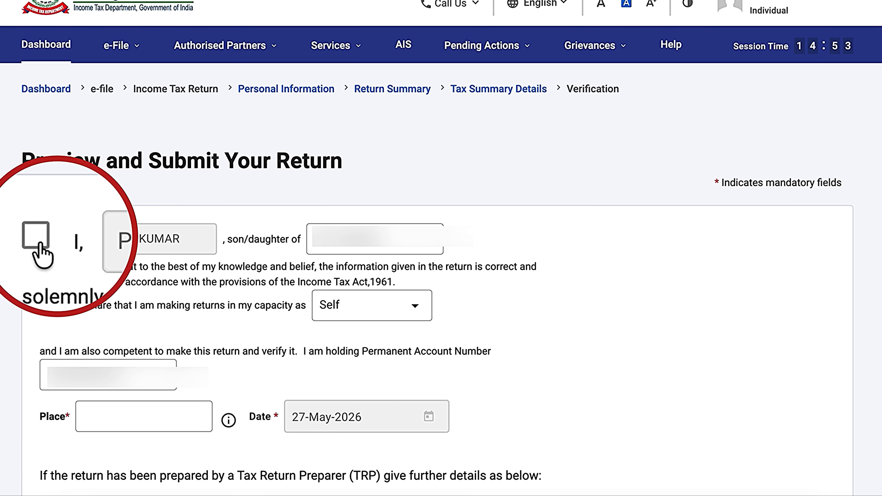
click(35, 245)
click(145, 415)
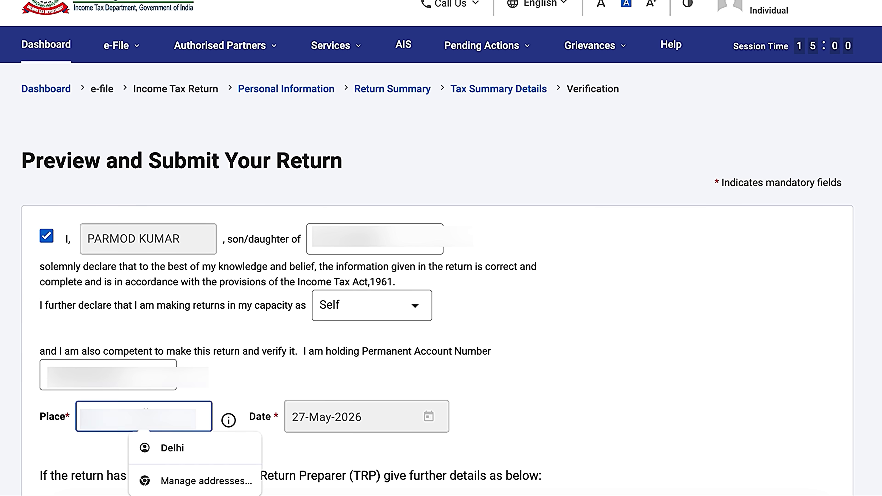
text(d)
scroll(680, 340, down, 10)
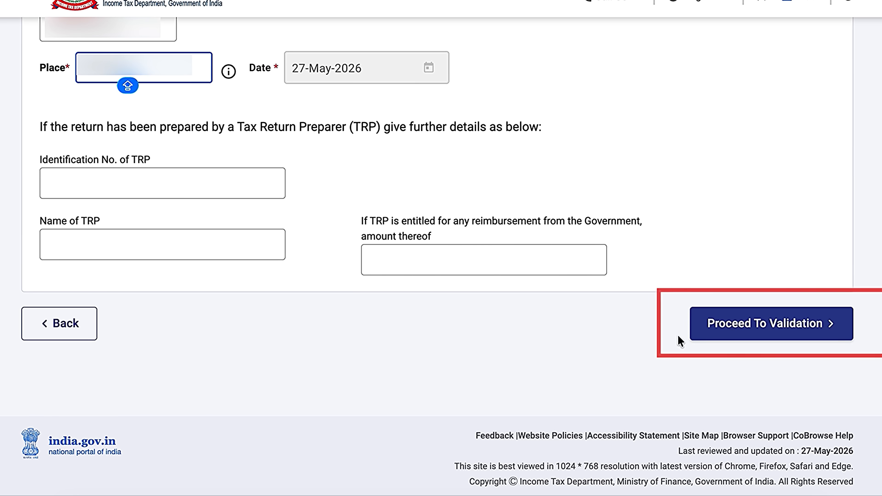
click(825, 321)
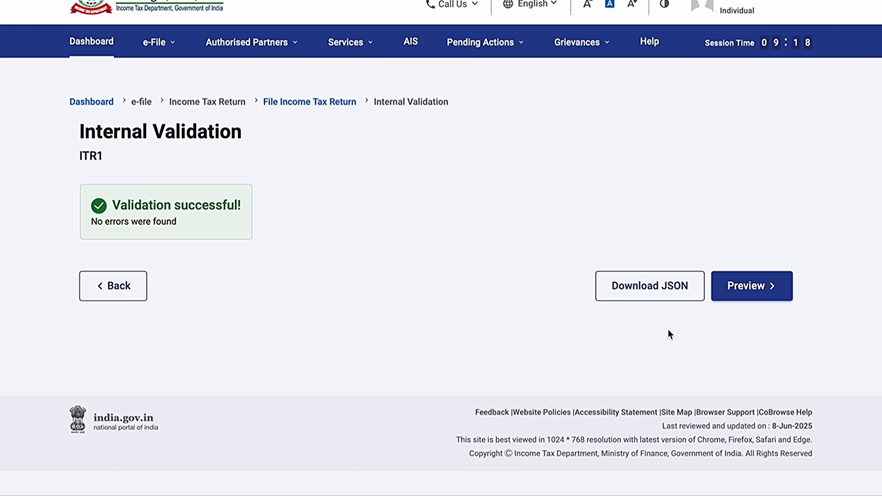
- Preview the validated ITR-1 return, go through it to the end, and proceed to upload-level validation
scroll(760, 277, down, 1)
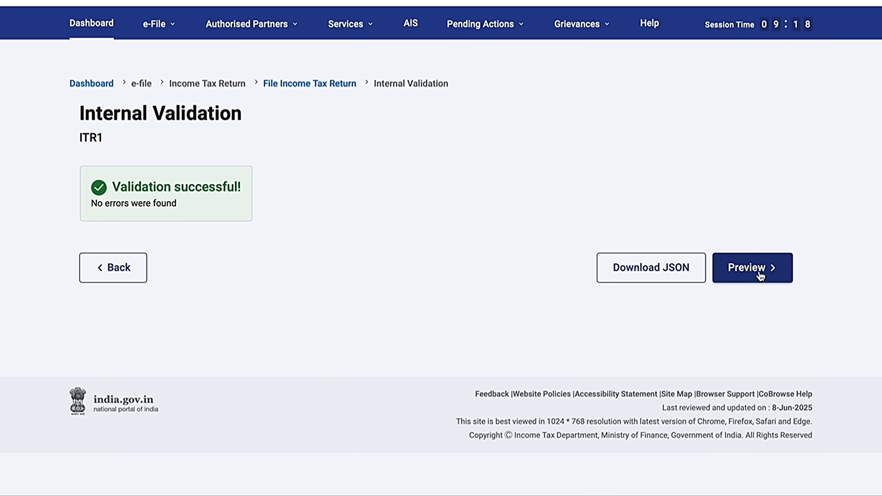
click(782, 280)
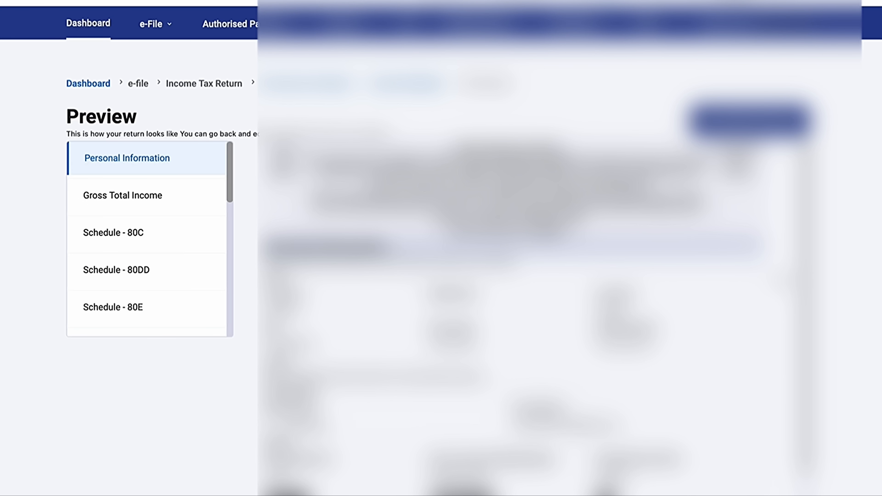
scroll(442, 243, down, 5)
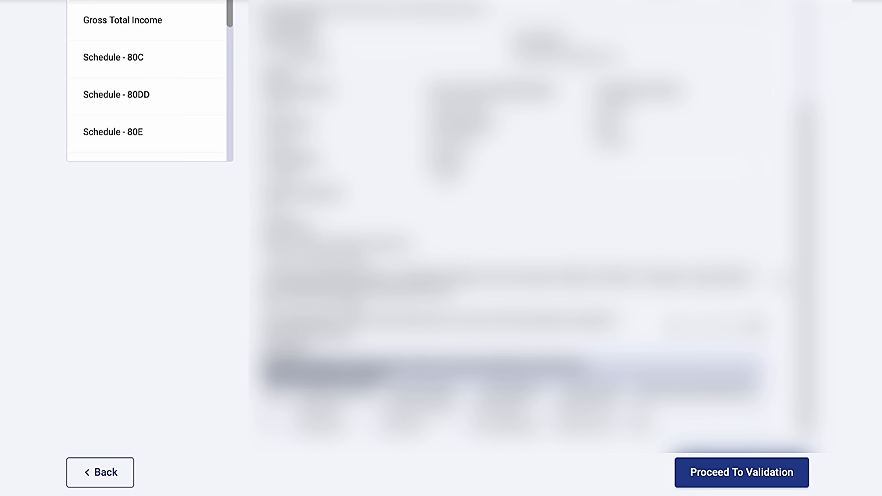
scroll(441, 243, down, 2)
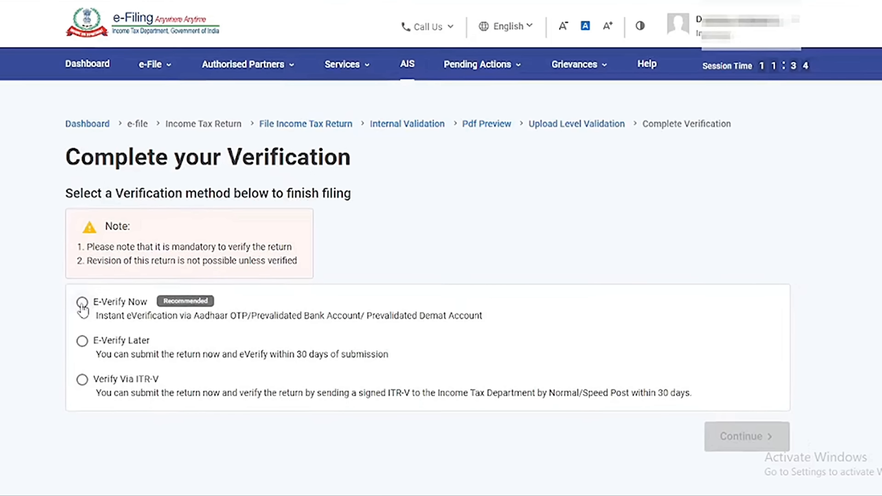
- Choose E-Verify Now as the verification method for finishing the filing
click(83, 303)
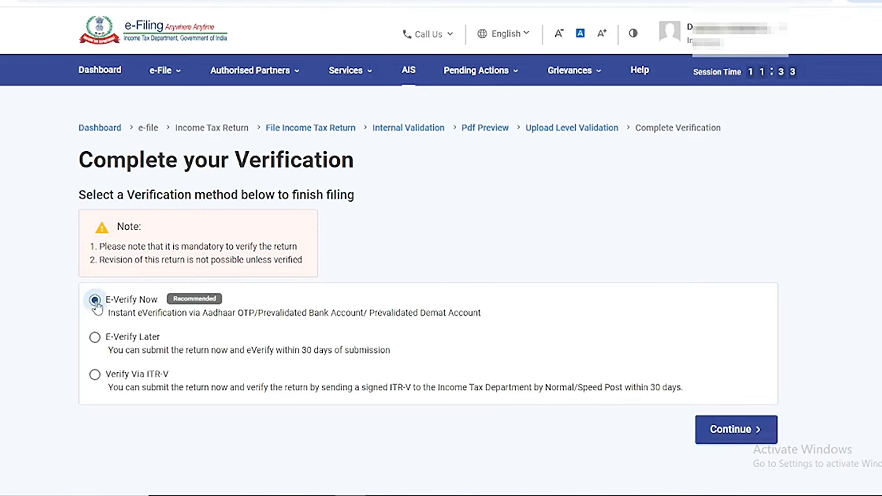